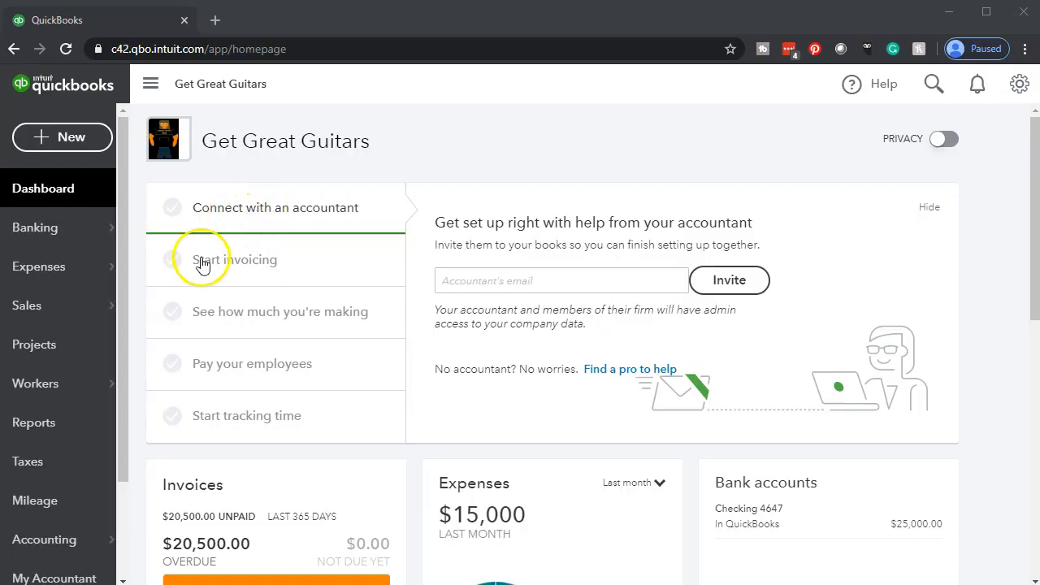
Step: Open the Balance Sheet report from the report list
click(69, 421)
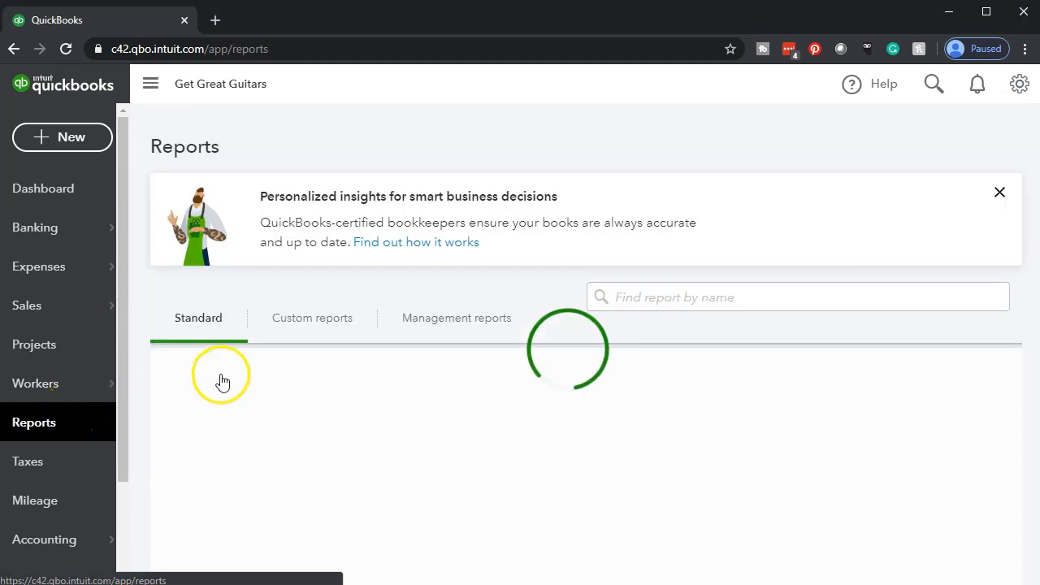
click(239, 489)
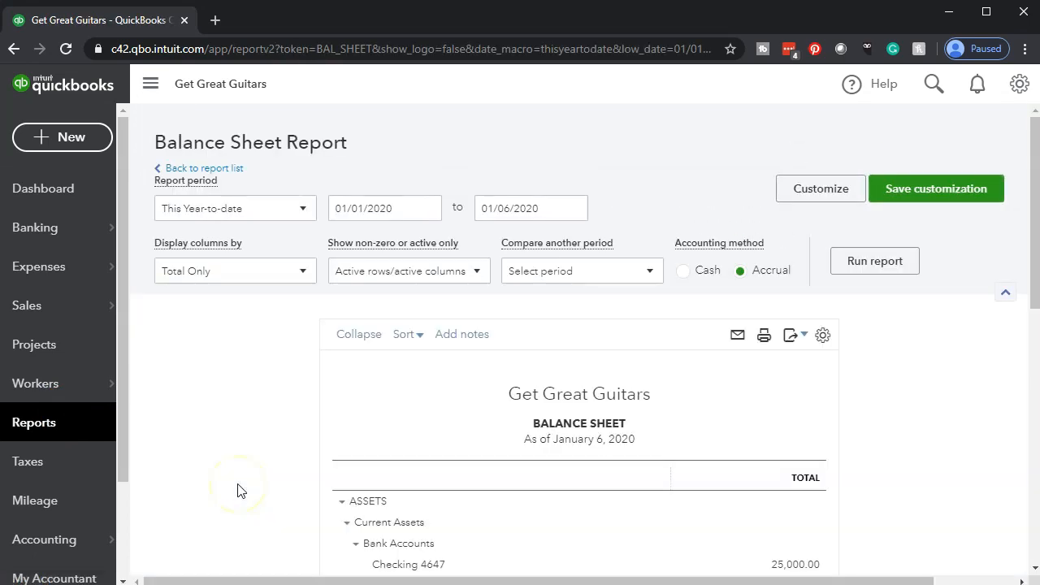
scroll(238, 491, down, 3)
scroll(238, 491, up, 3)
Step: Set the Balance Sheet period to 01/01/2020 through 12/31/2020 and run the report
drag(395, 206, 301, 210)
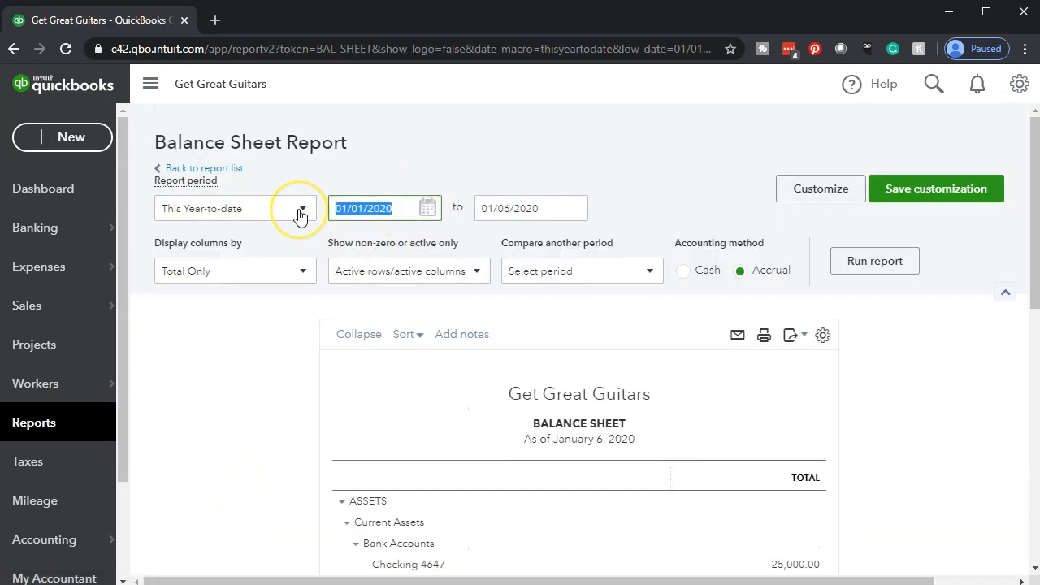
text(010120)
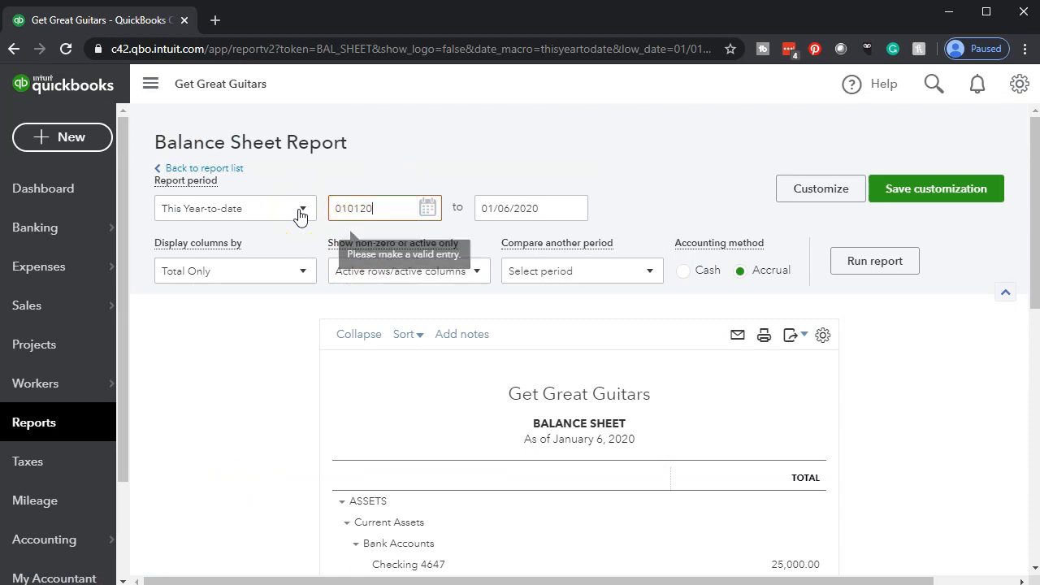
key(Tab)
text(12/31/20)
key(Tab)
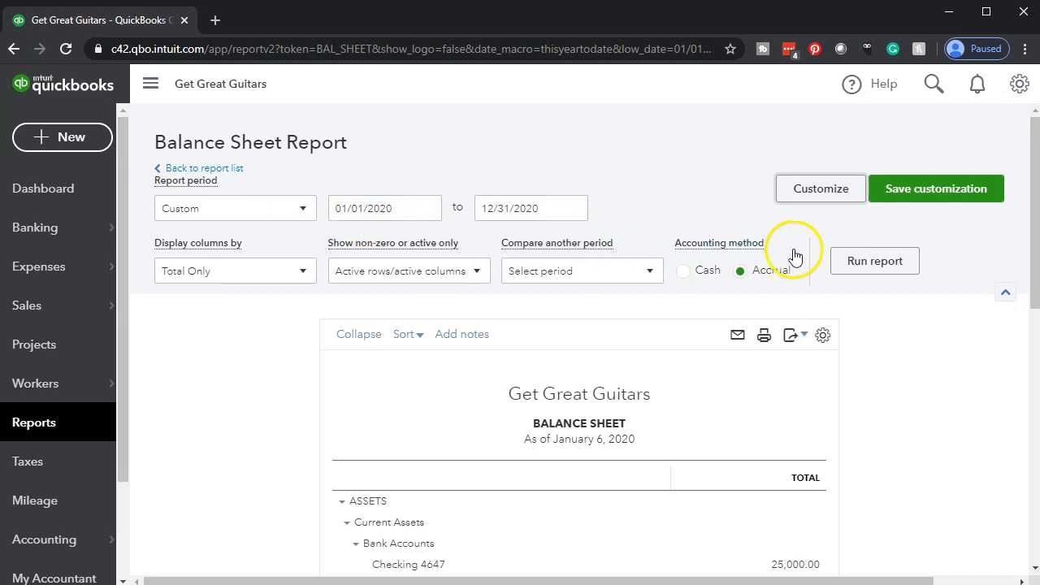
click(855, 273)
Step: Examine the asset, liability and equity accounts on the balance sheet at a larger page size
scroll(425, 451, down, 3)
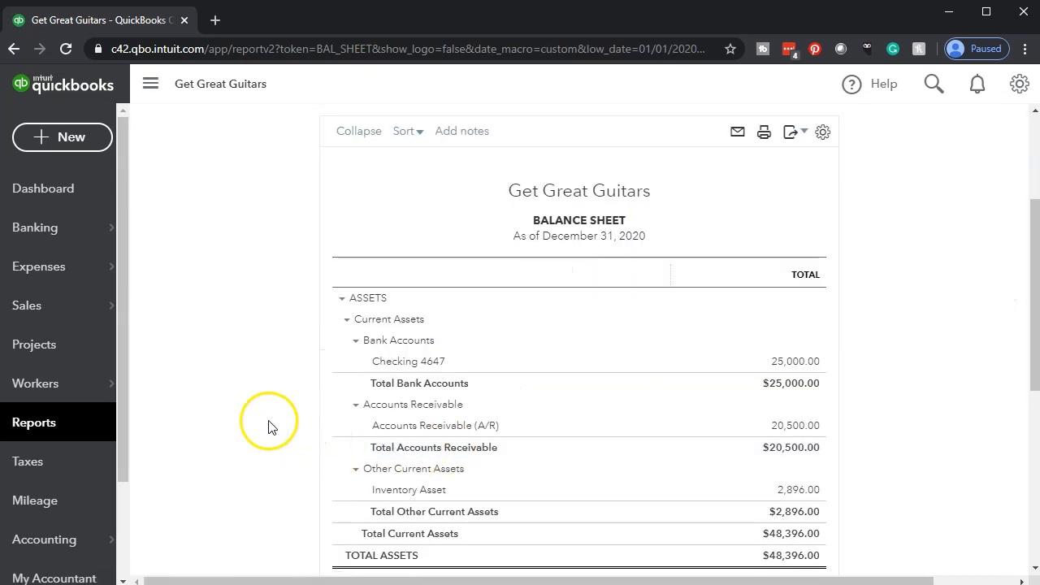
key(ctrl+plus)
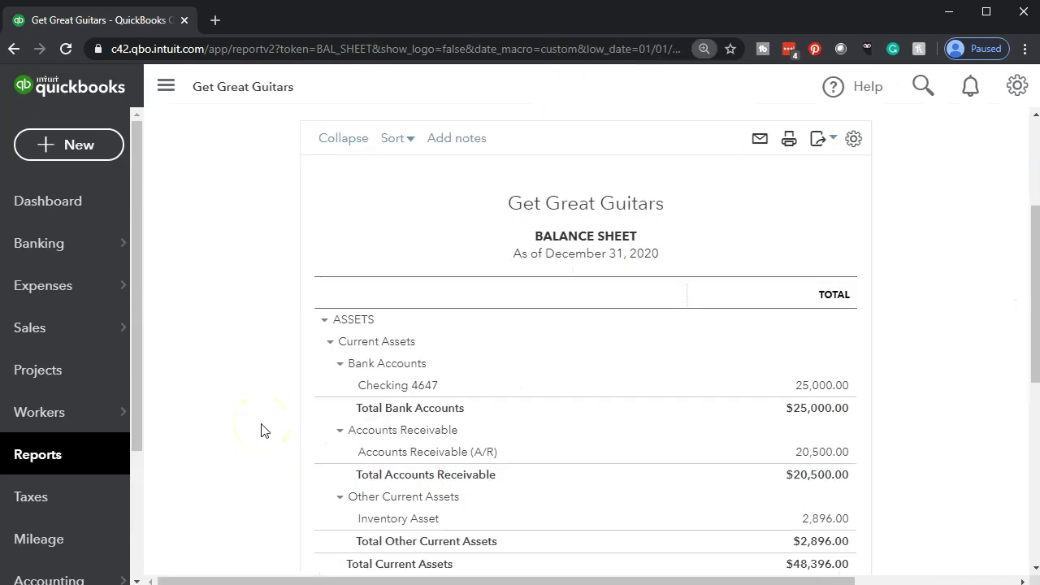
key(ctrl+plus)
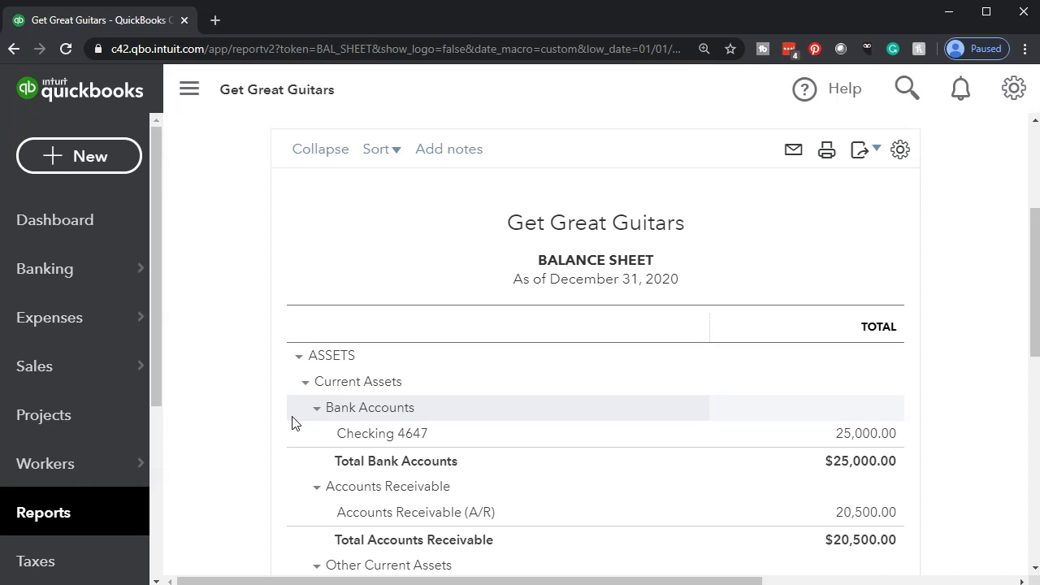
scroll(293, 423, down, 1)
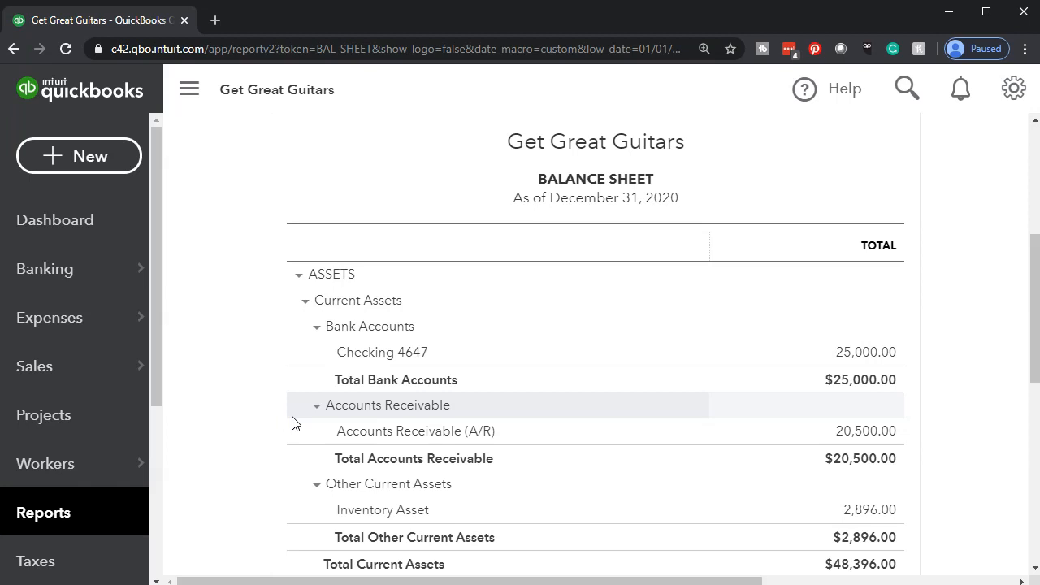
scroll(293, 423, down, 3)
scroll(292, 423, down, 1)
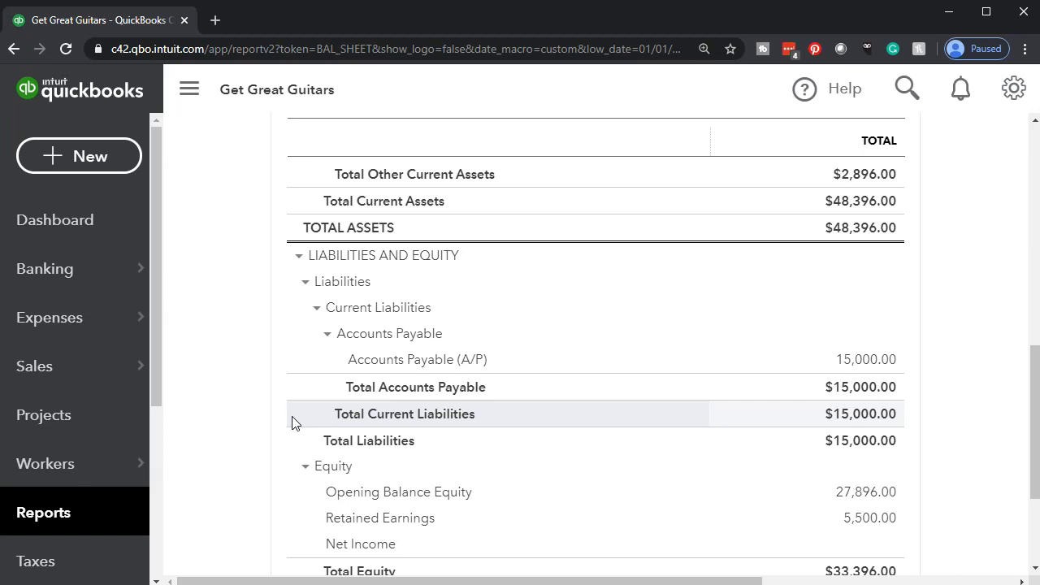
scroll(293, 423, up, 4)
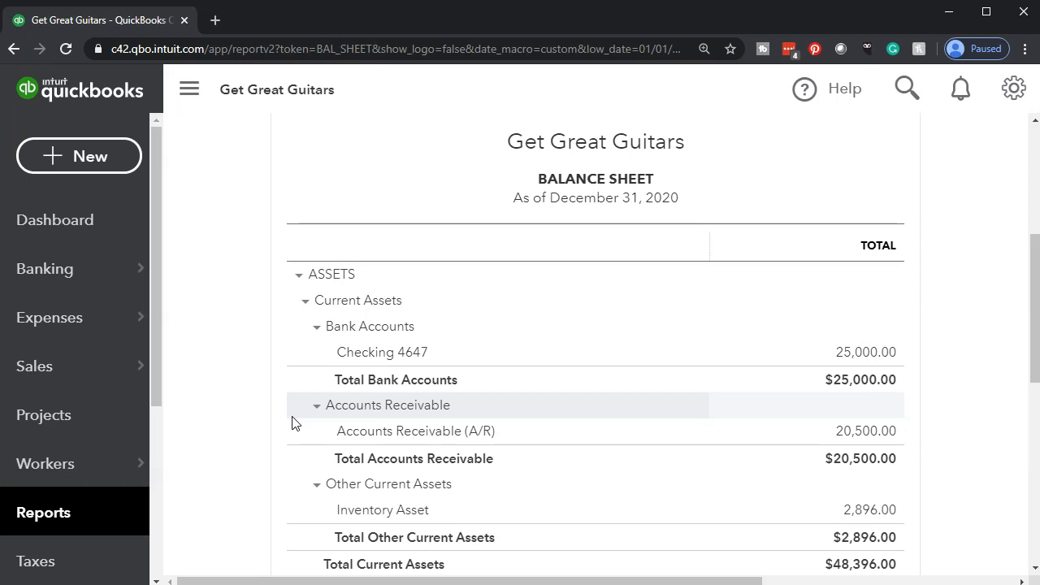
Step: Duplicate the browser tab with the balance sheet and return to the original tab
right_click(141, 25)
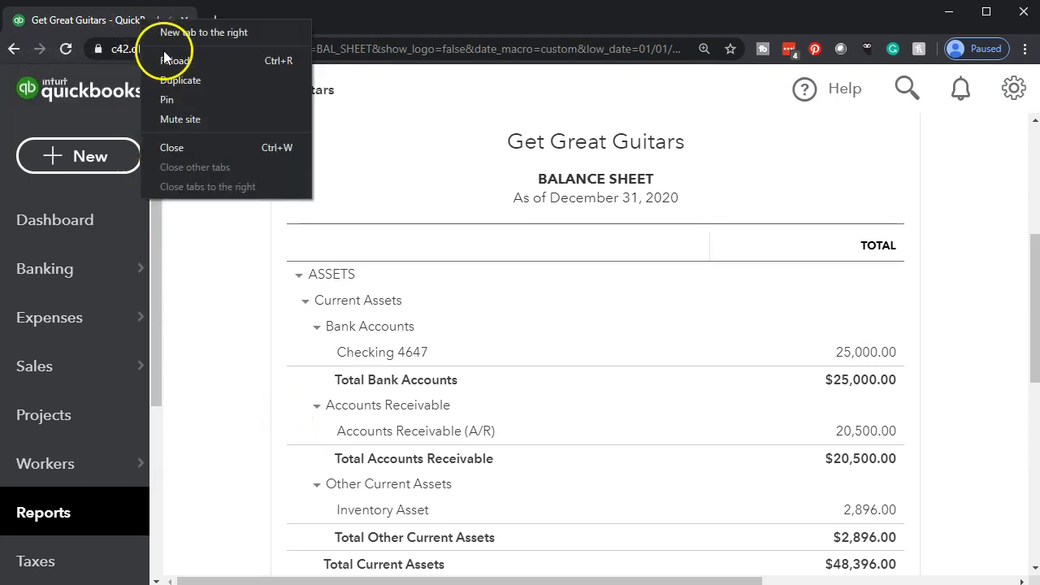
click(166, 75)
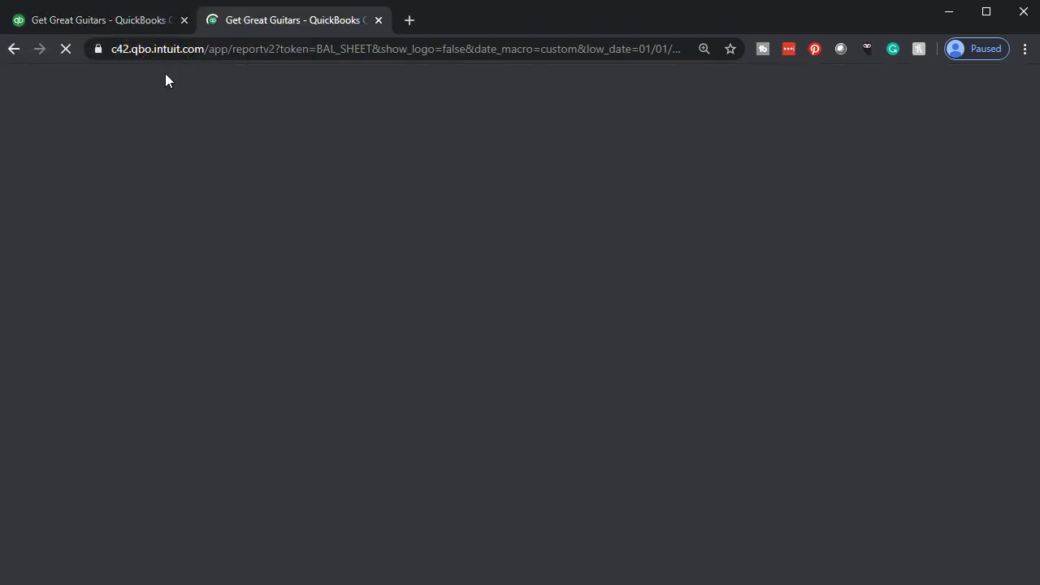
click(122, 22)
Step: Open the Chart of Accounts in the original browser tab
mouse_move(65, 337)
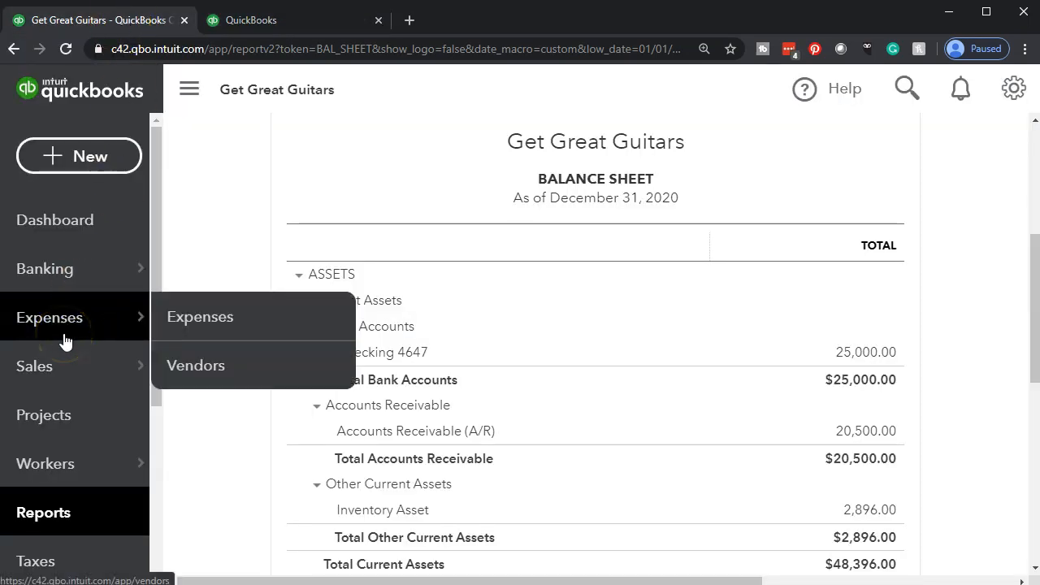
scroll(65, 336, down, 3)
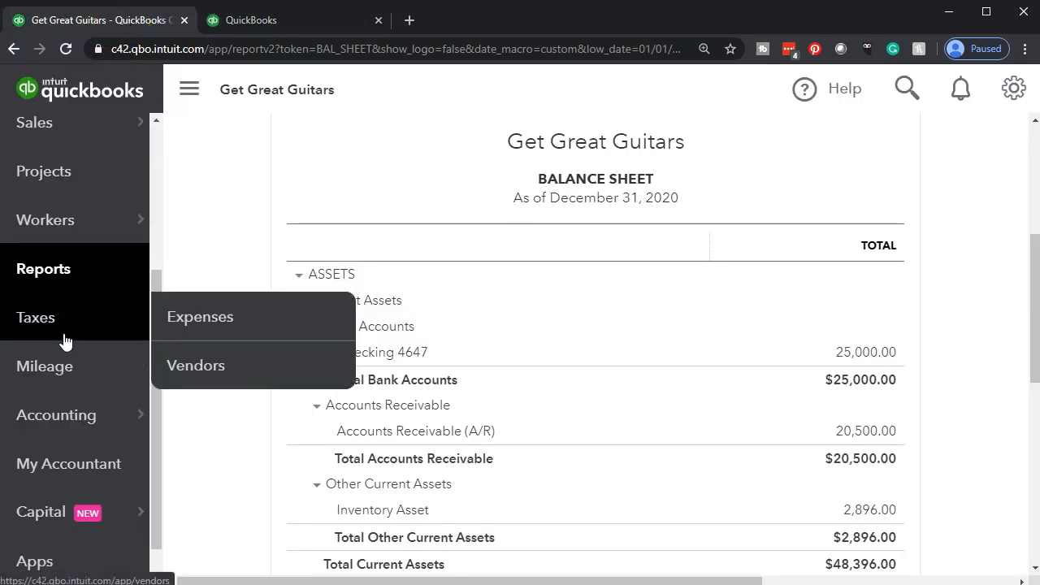
click(75, 421)
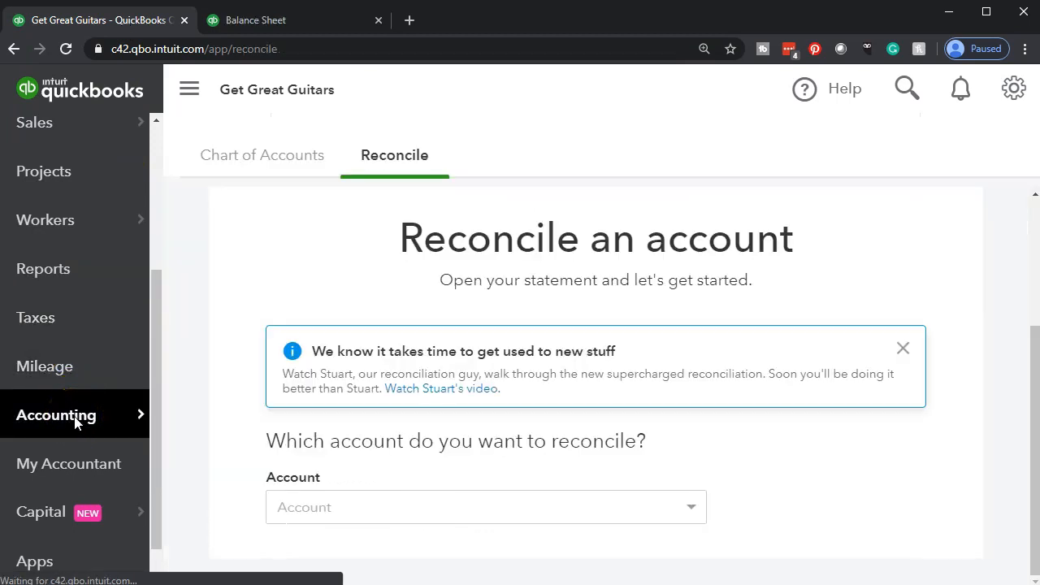
click(261, 161)
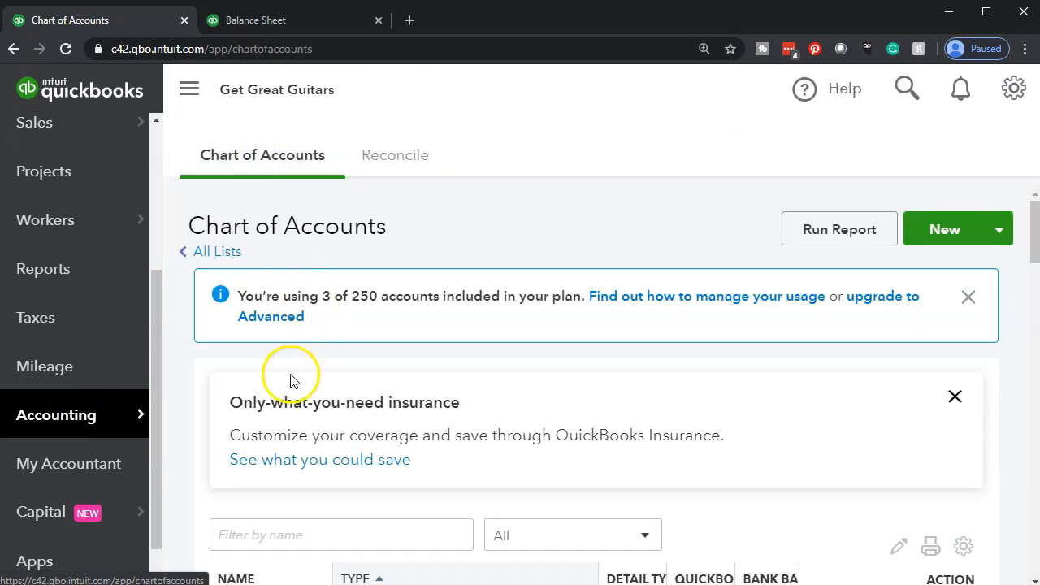
Step: Examine the asset, accounts payable and equity accounts and their types in the Chart of Accounts
scroll(232, 425, down, 3)
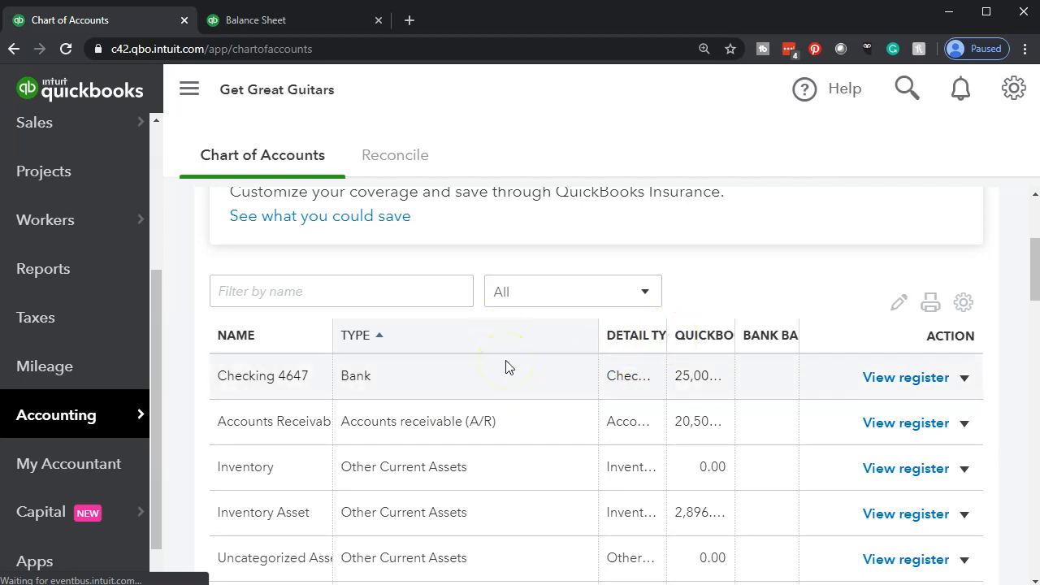
scroll(505, 367, down, 2)
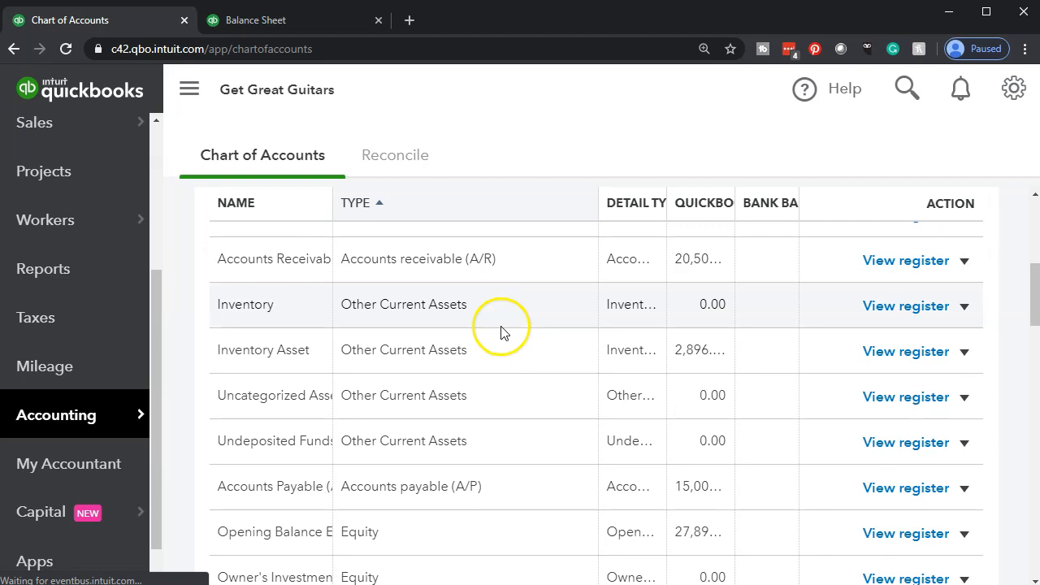
scroll(500, 333, up, 1)
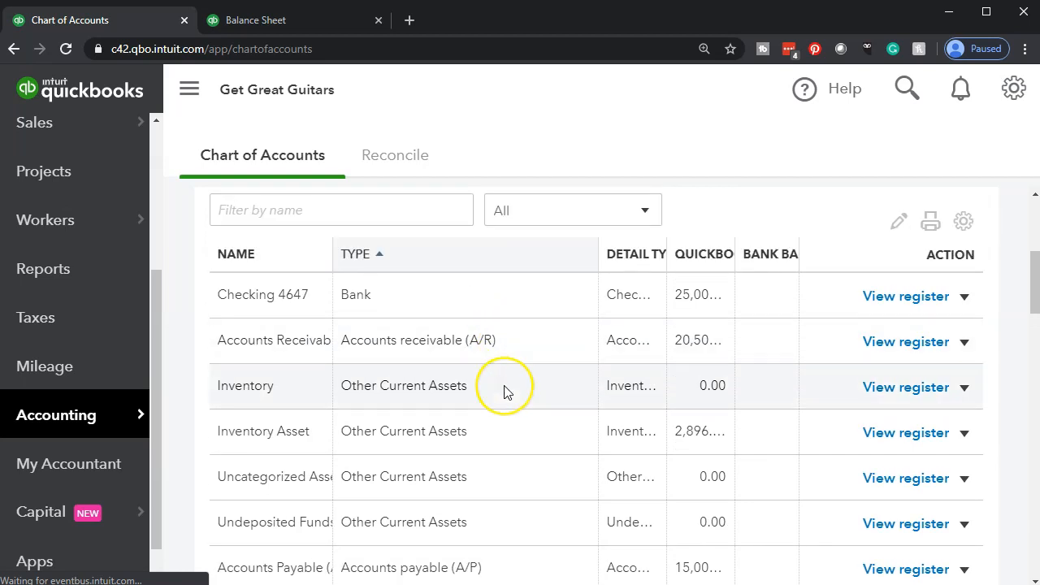
scroll(503, 389, down, 1)
scroll(504, 391, down, 2)
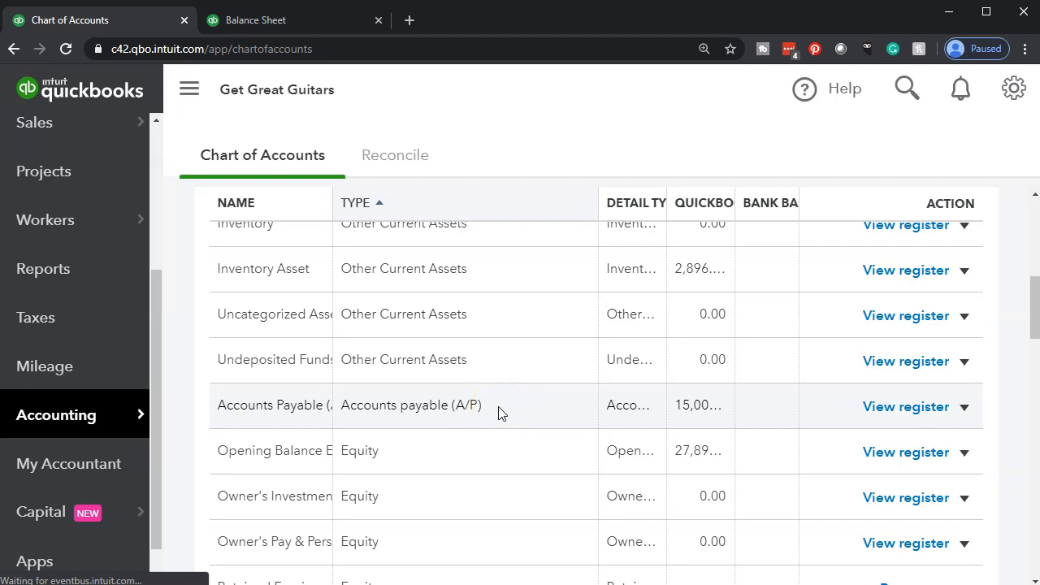
click(419, 439)
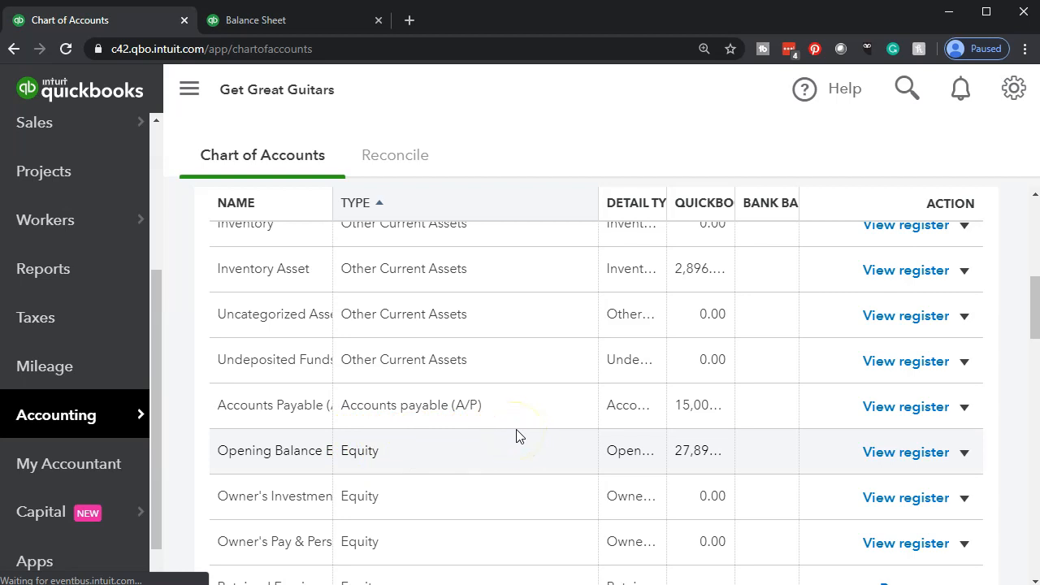
scroll(521, 436, up, 6)
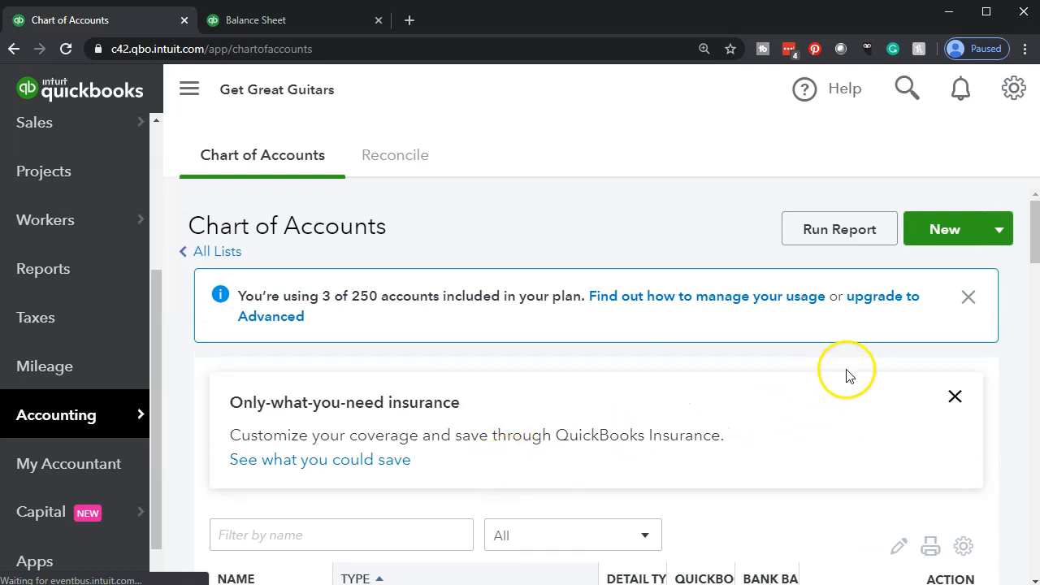
click(945, 236)
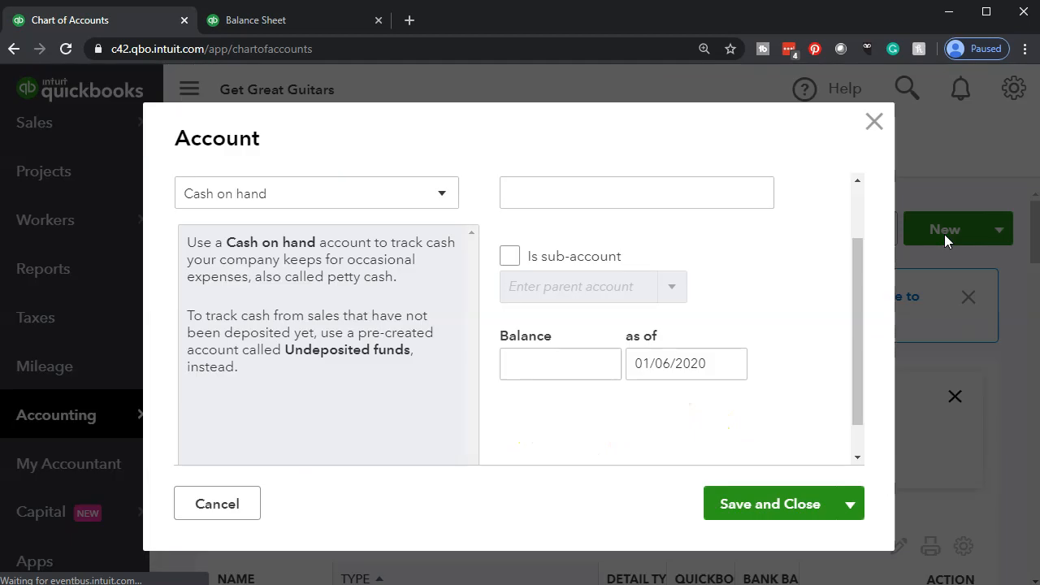
click(442, 199)
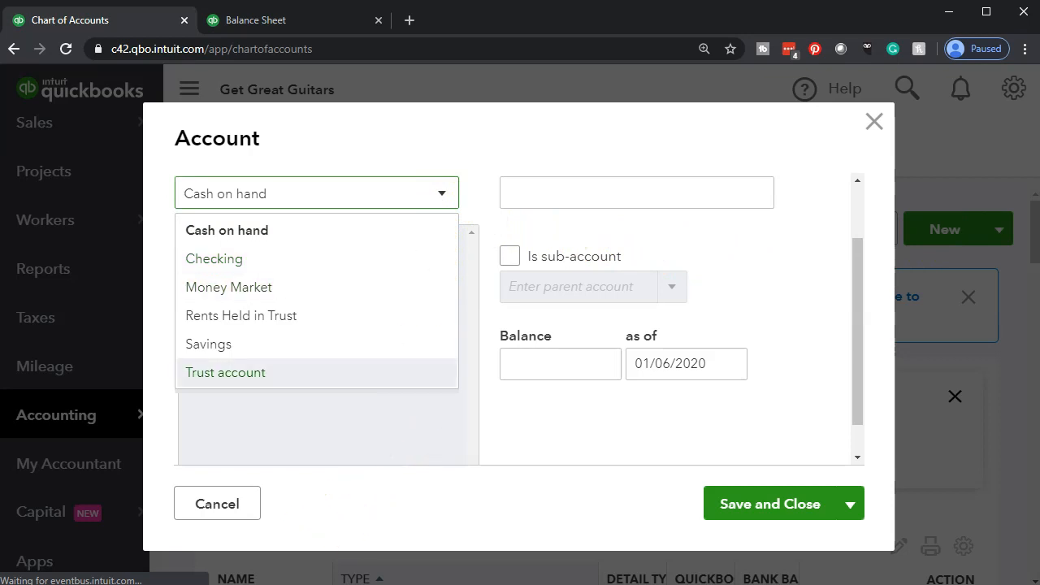
click(370, 354)
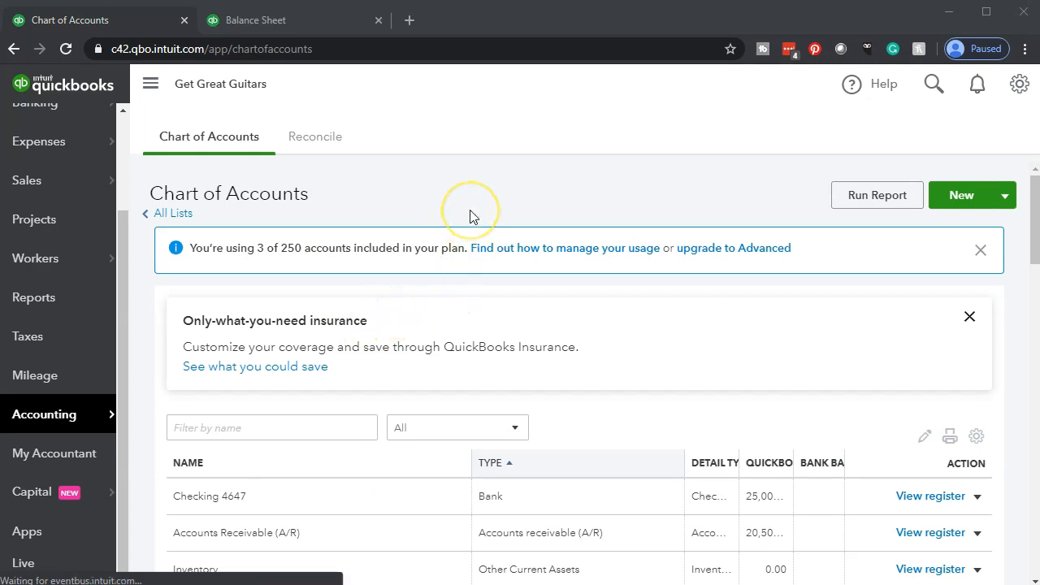
key(ctrl+plus)
key(ctrl+plus)
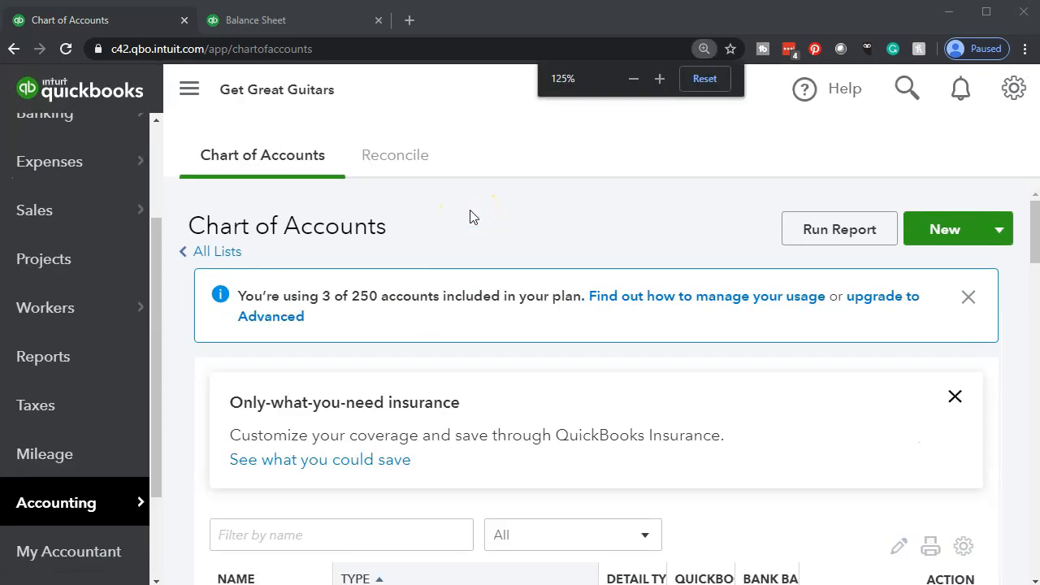
click(917, 230)
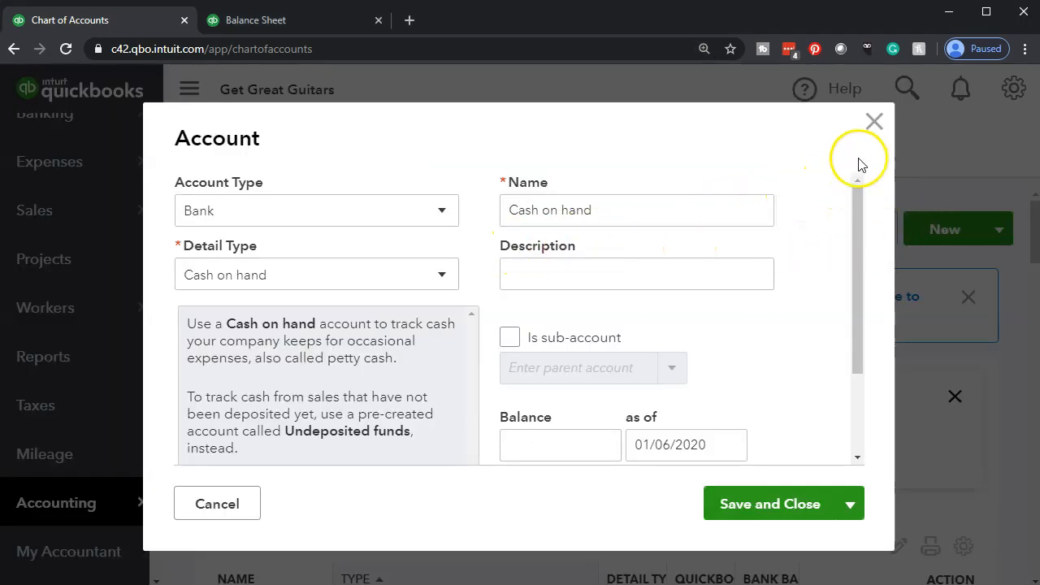
click(874, 123)
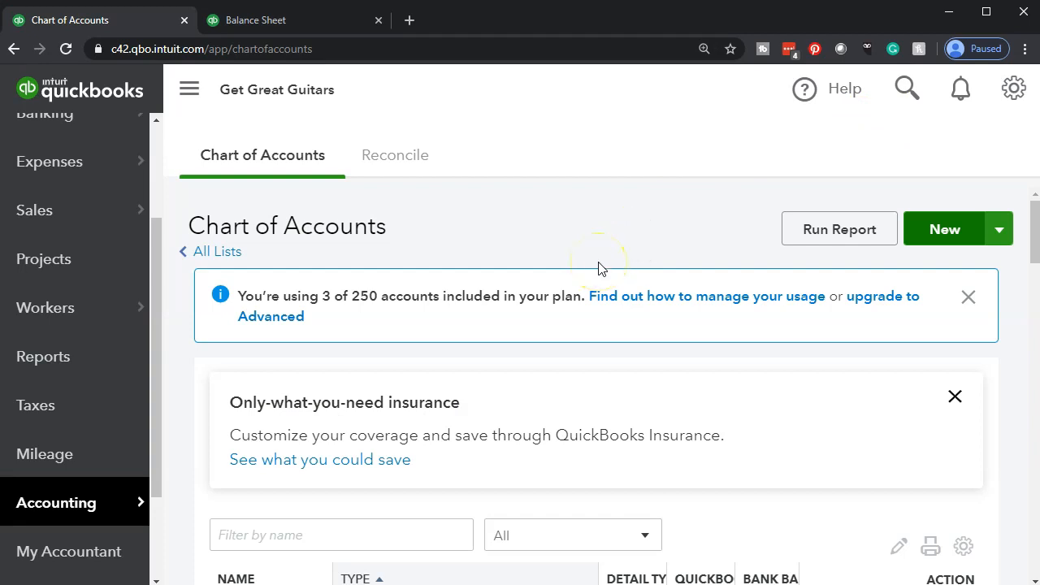
Step: Start a new account at normal page size and set its account type to Credit Card
key(ctrl+minus)
key(ctrl+minus)
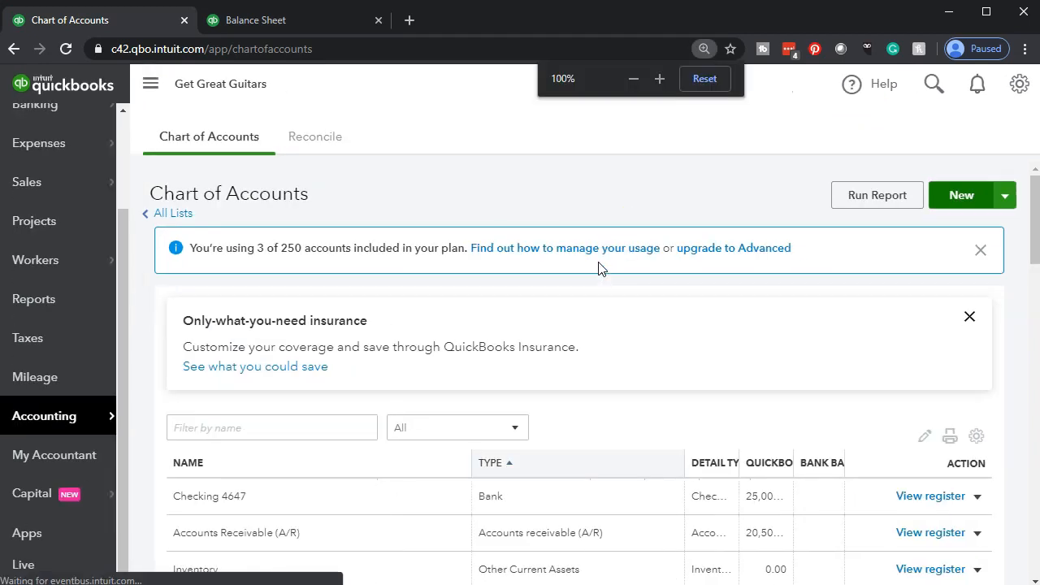
click(963, 196)
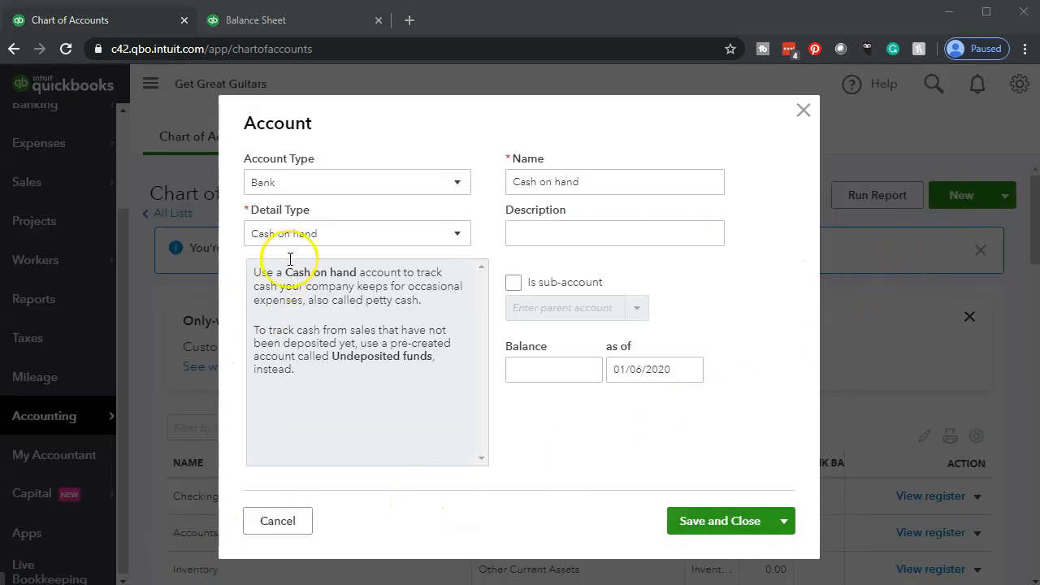
click(458, 182)
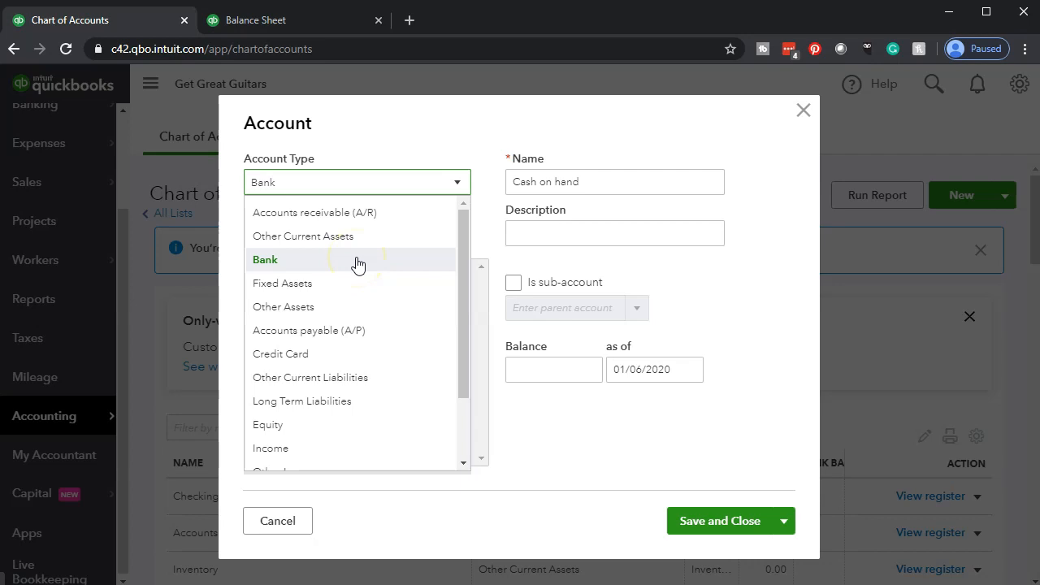
click(330, 358)
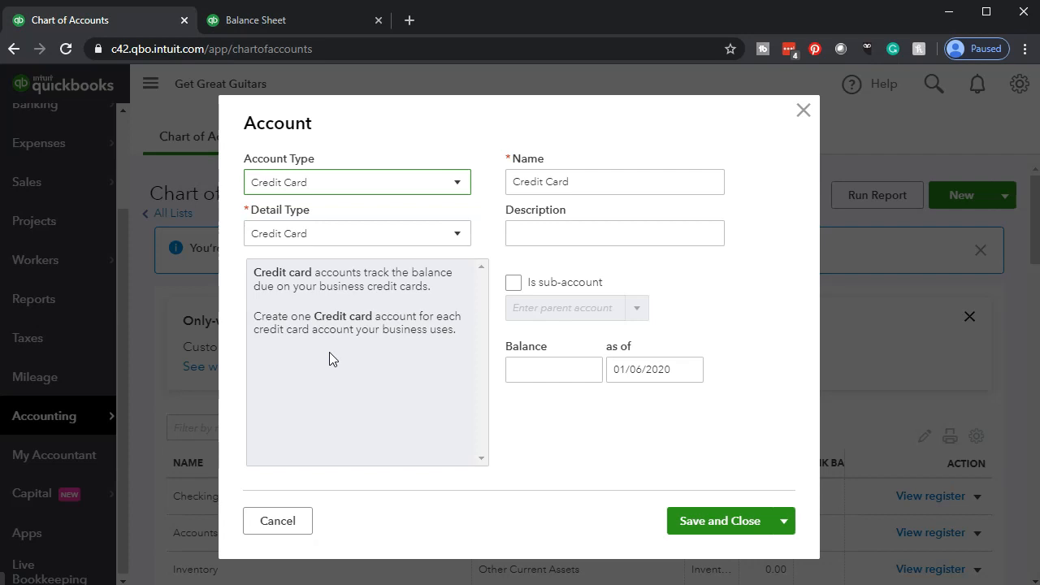
Step: Complete the account name by adding the card's identifying digits after "Credit Card"
triple_click(589, 183)
click(589, 183)
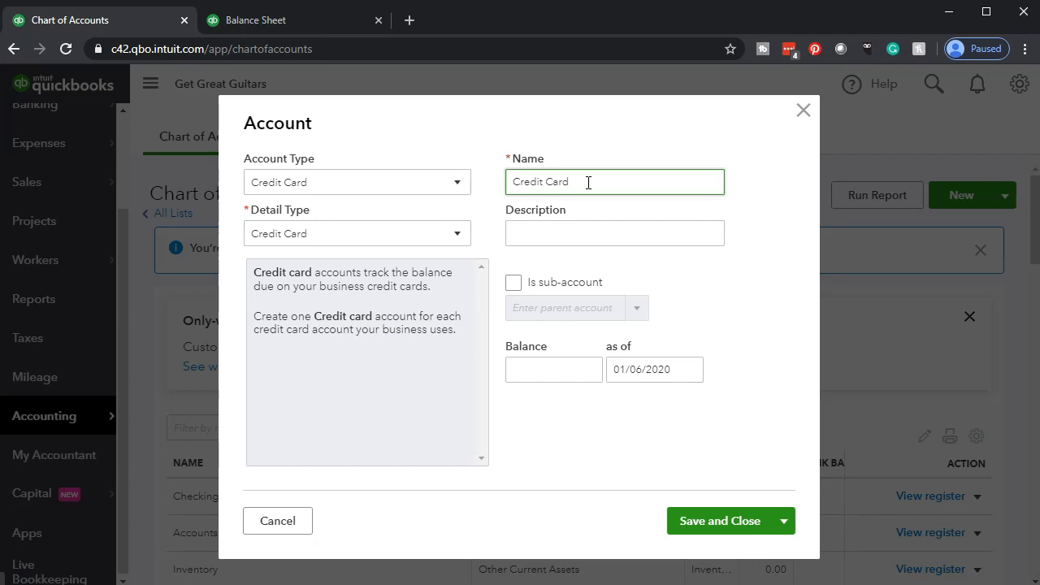
text(2244)
click(599, 185)
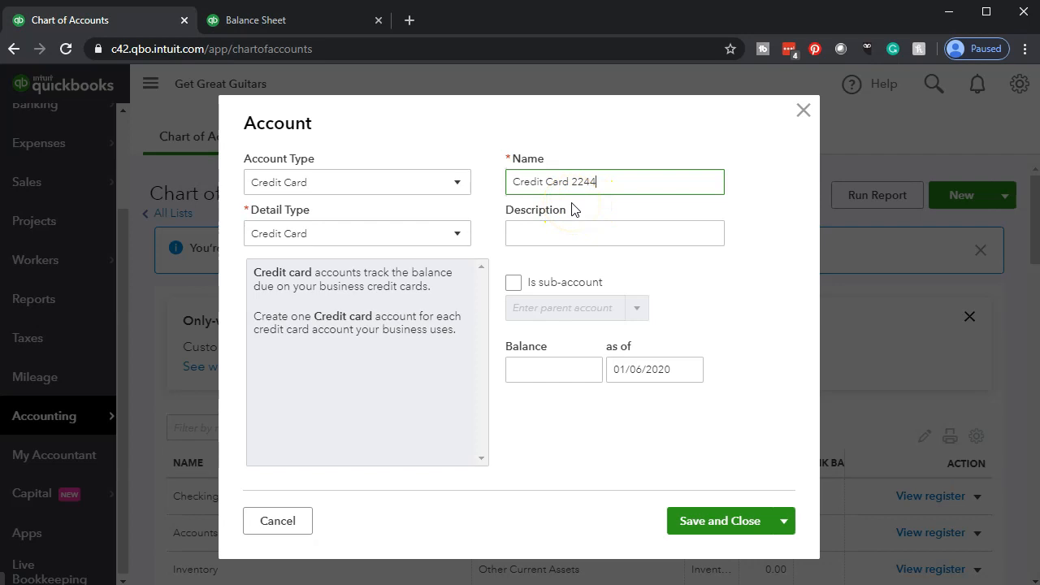
Step: Enter an opening balance of 1,000.00 for the new credit card account, leaving the description blank
click(564, 228)
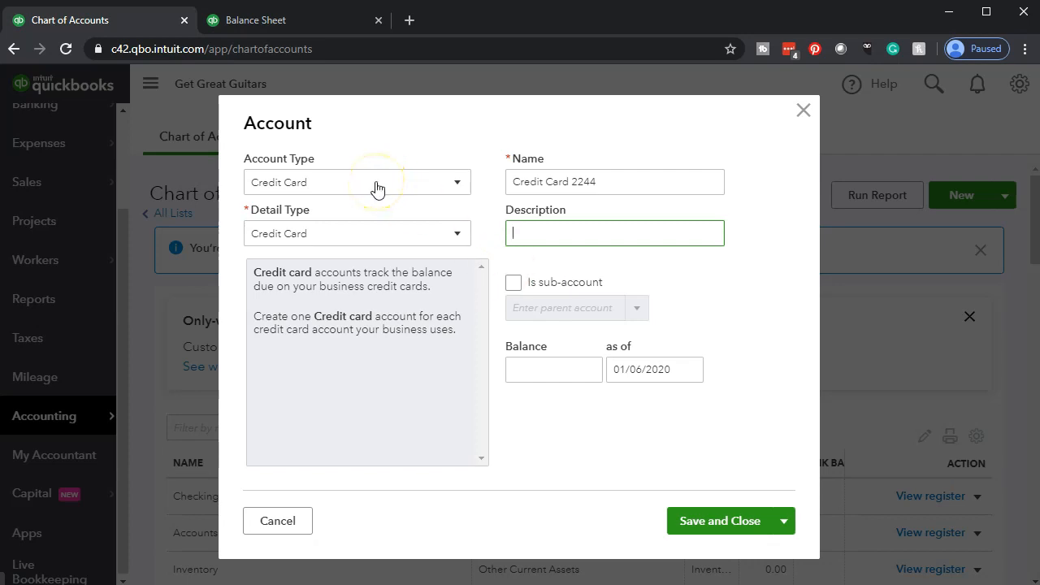
click(526, 366)
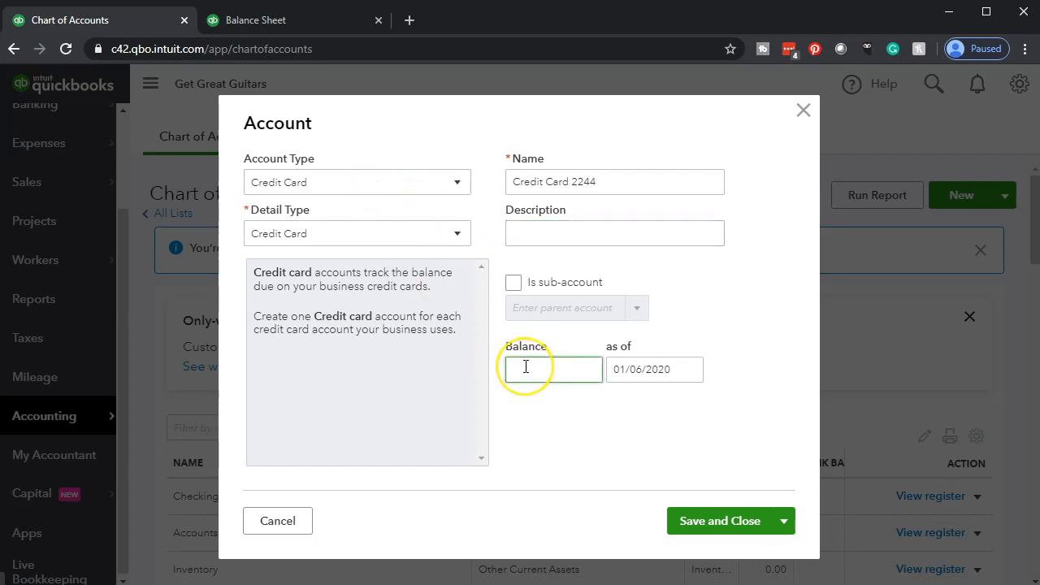
text(1000)
key(Tab)
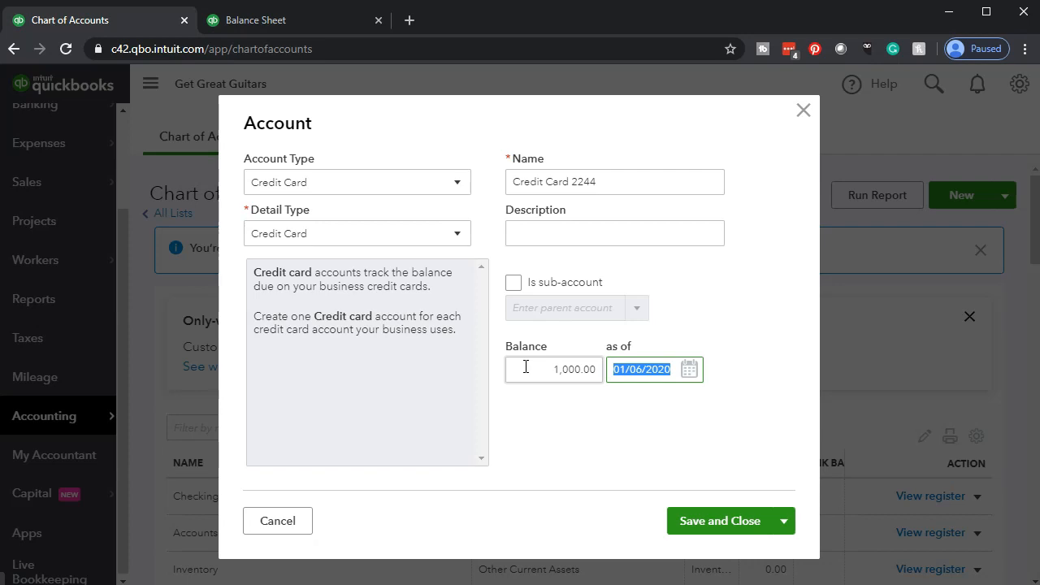
click(526, 369)
Step: Set the opening balance date to 12/31/2019 and save the credit card account
click(623, 379)
text(12/31/2019)
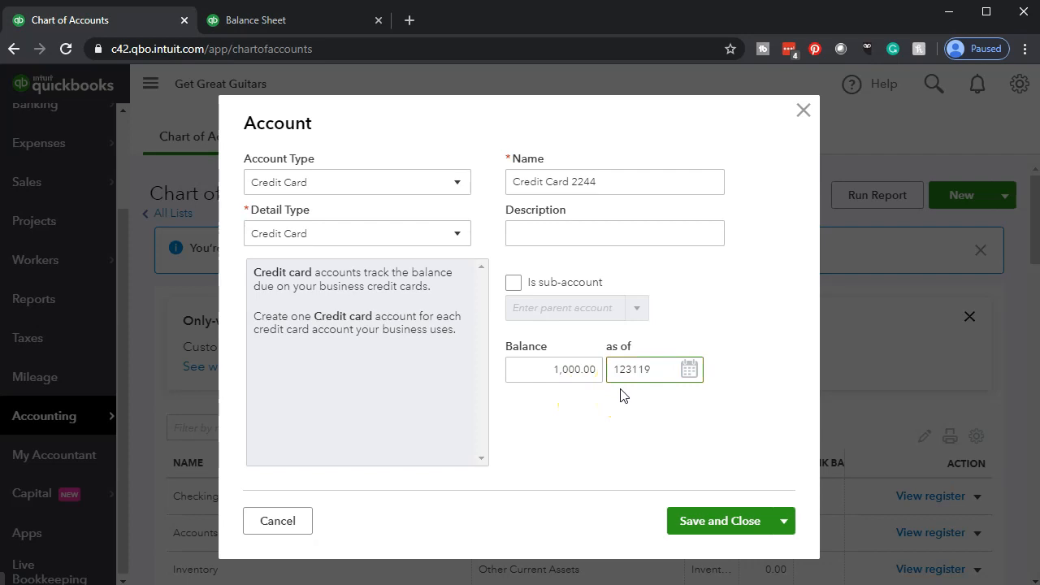
key(Tab)
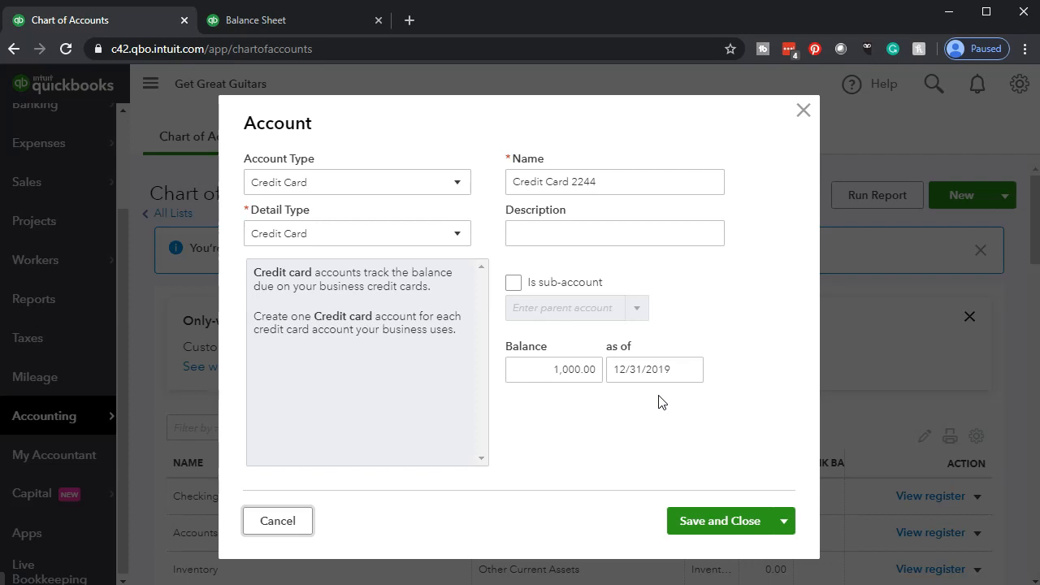
click(704, 522)
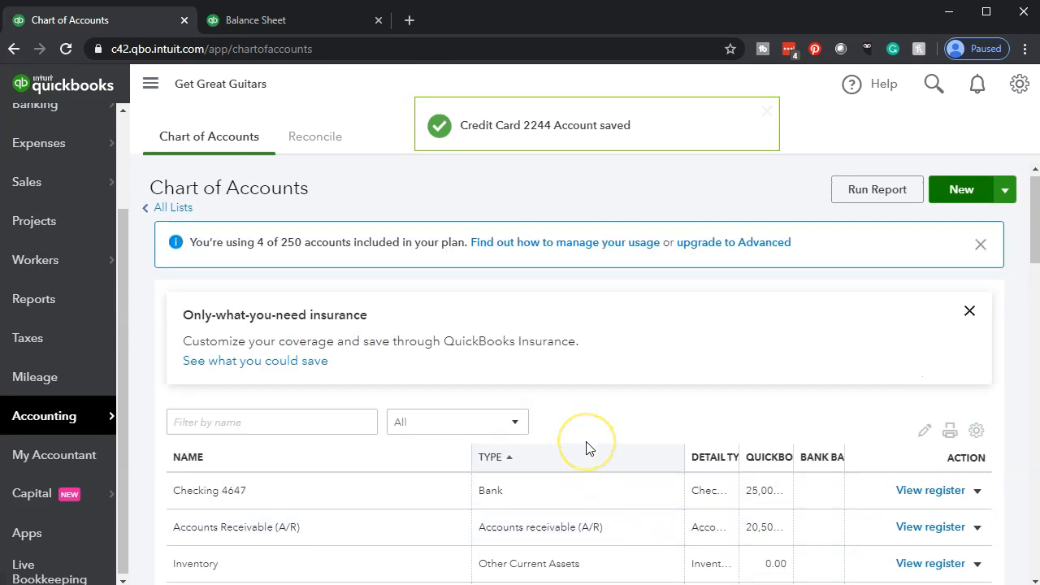
Step: Check the new credit card account's type and position in the Chart of Accounts
scroll(589, 447, down, 1)
scroll(588, 447, down, 2)
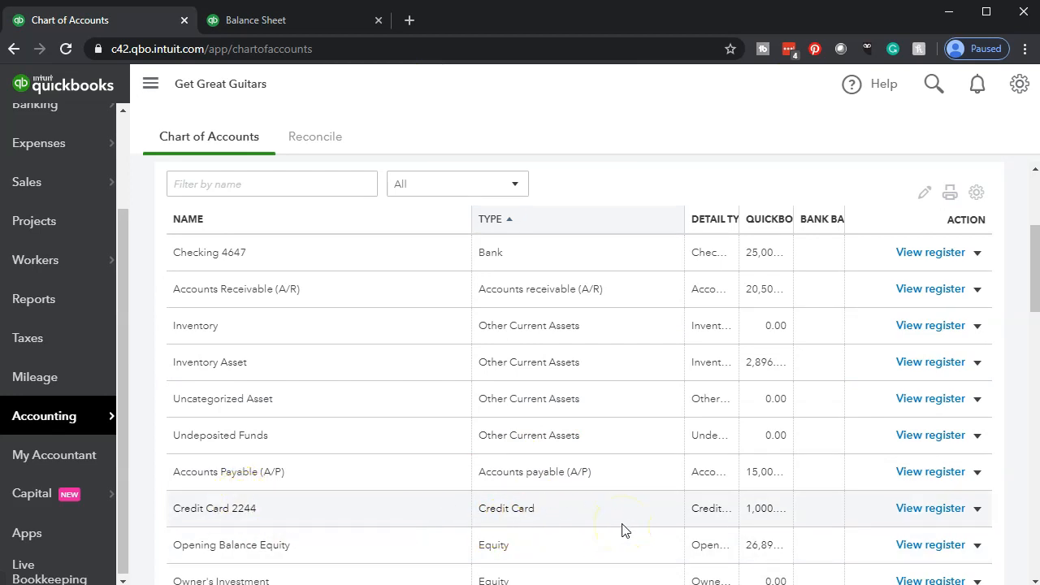
click(623, 488)
Step: Reload the balance sheet report in the other browser tab
click(300, 20)
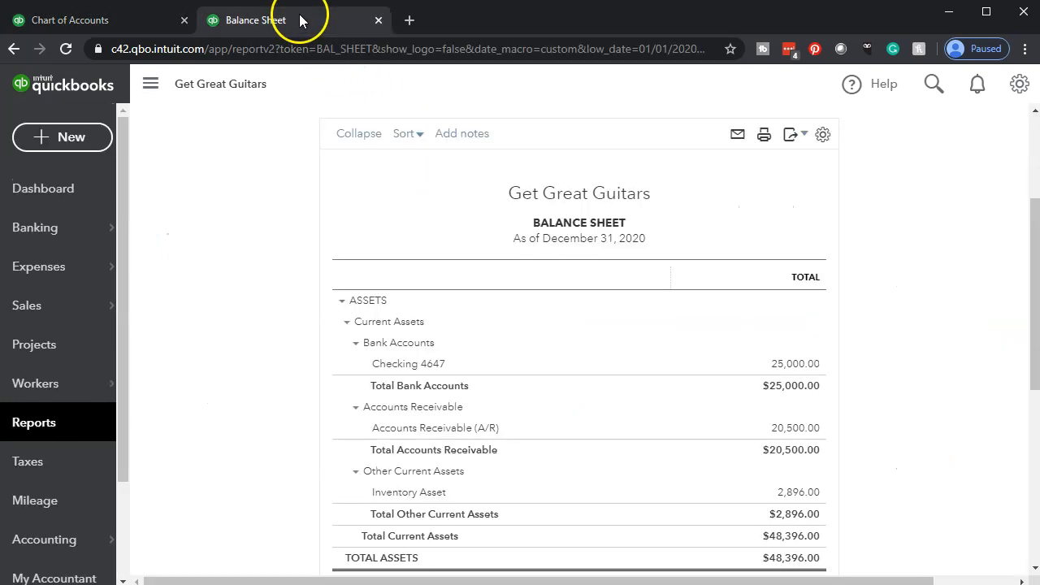
click(664, 52)
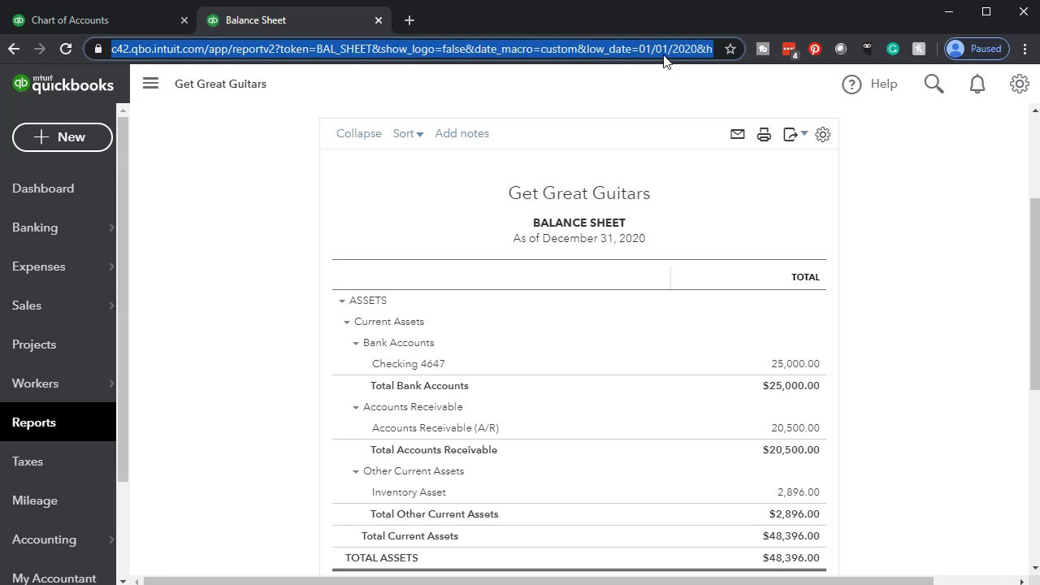
key(Return)
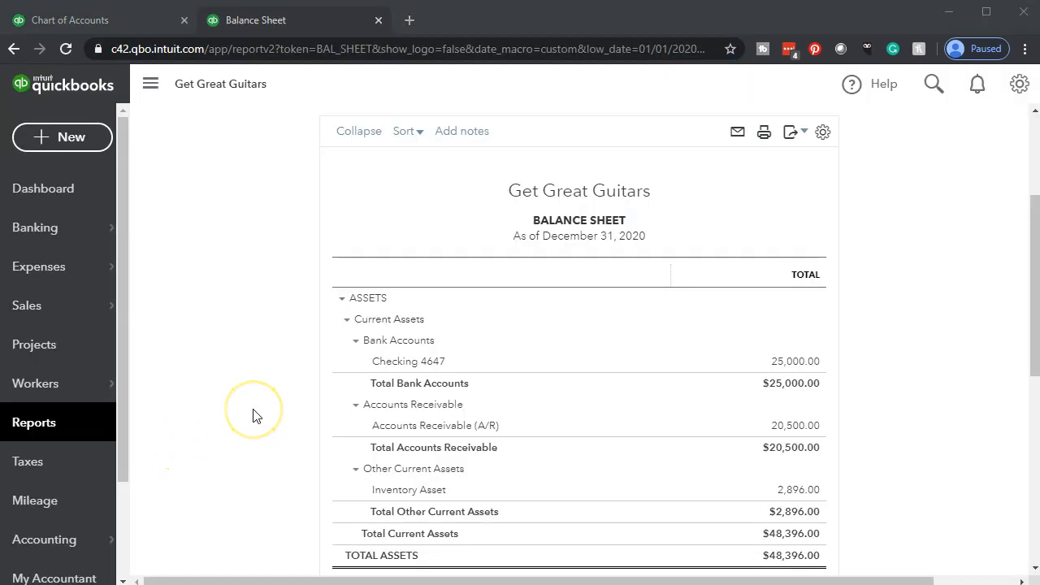
Step: Enlarge the balance sheet, with the navigation menu hidden, to examine the credit card entry under Current Liabilities
key(ctrl+plus)
key(ctrl+plus)
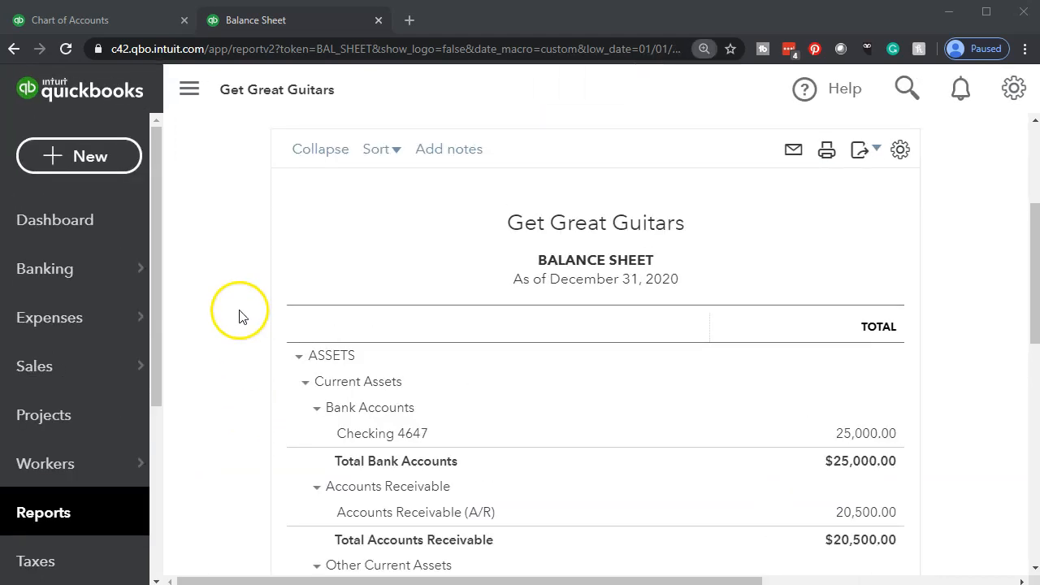
click(185, 101)
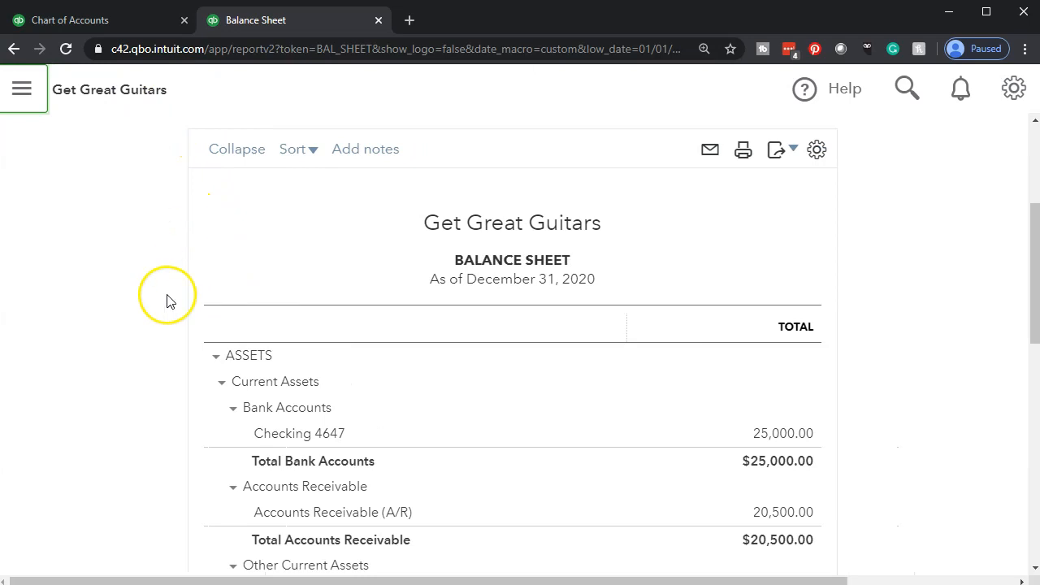
scroll(165, 300, down, 2)
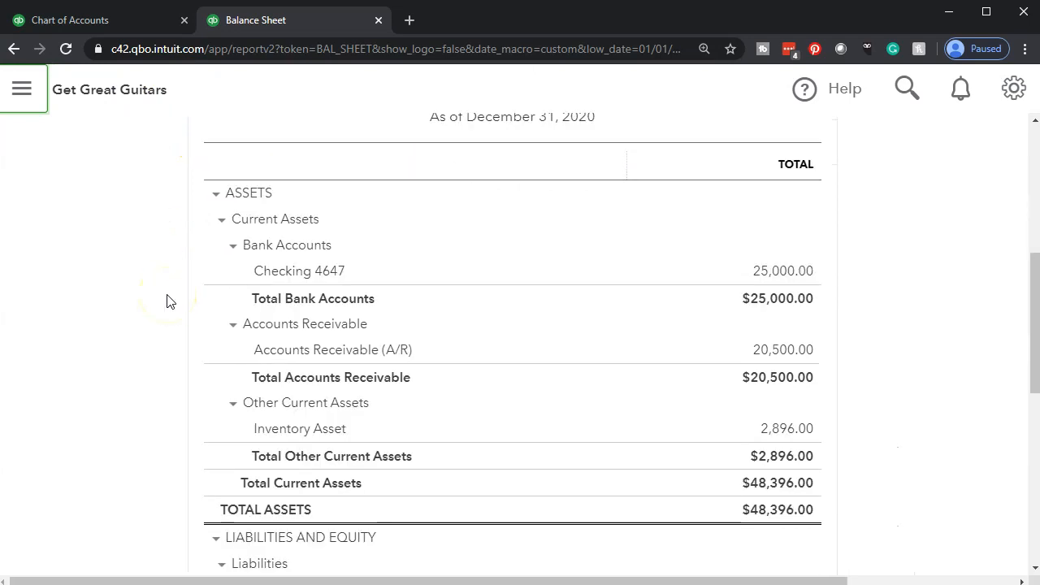
scroll(167, 300, down, 4)
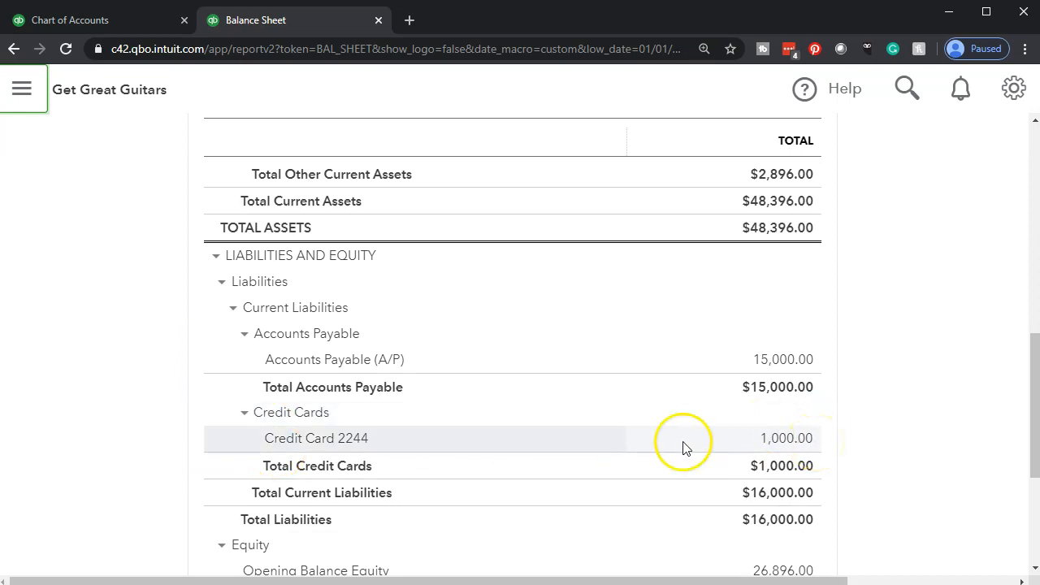
Step: Collapse the Credit Cards group under Current Liabilities and expand it again
click(243, 419)
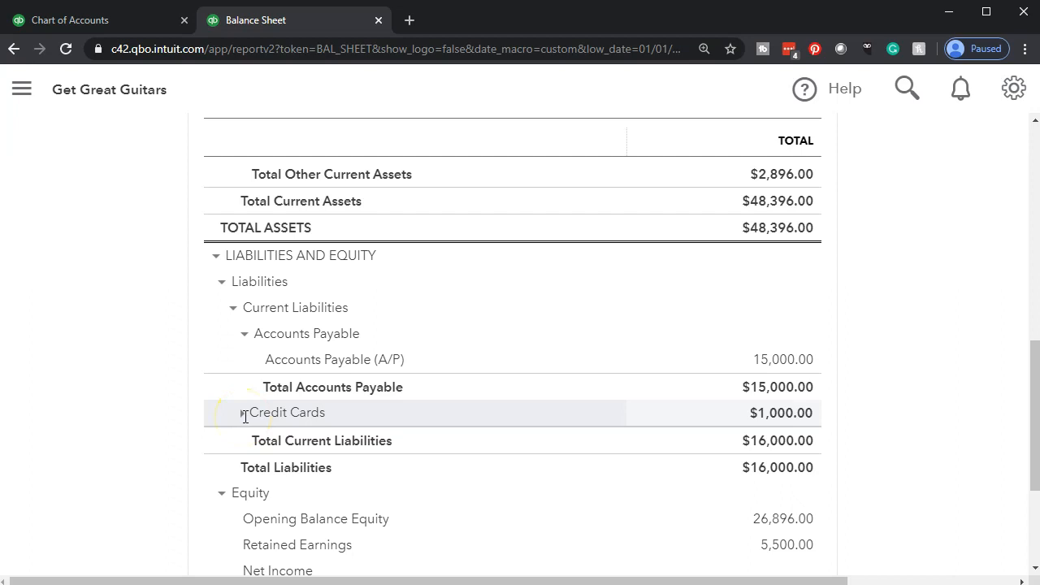
click(243, 415)
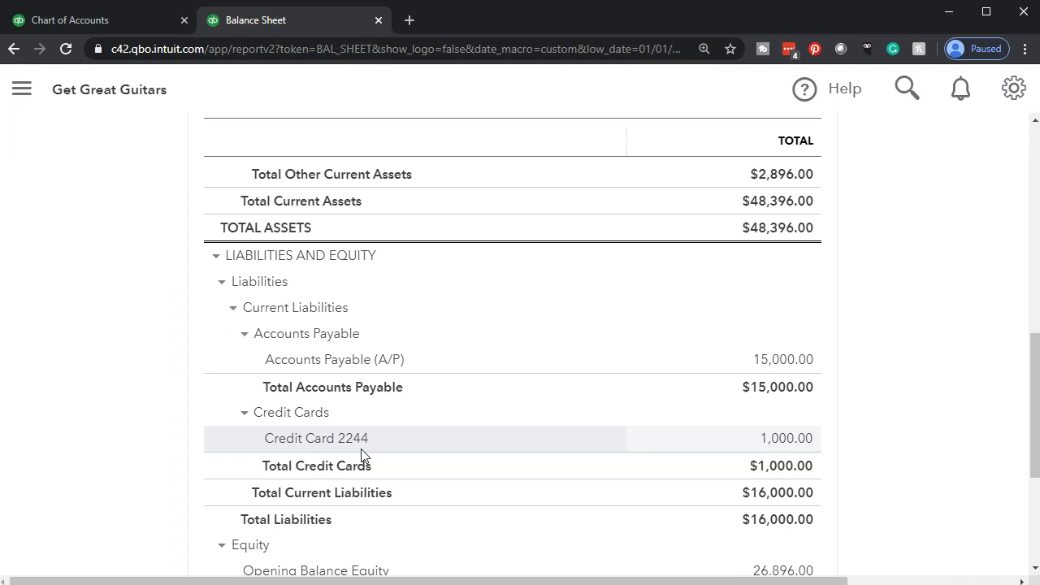
click(245, 415)
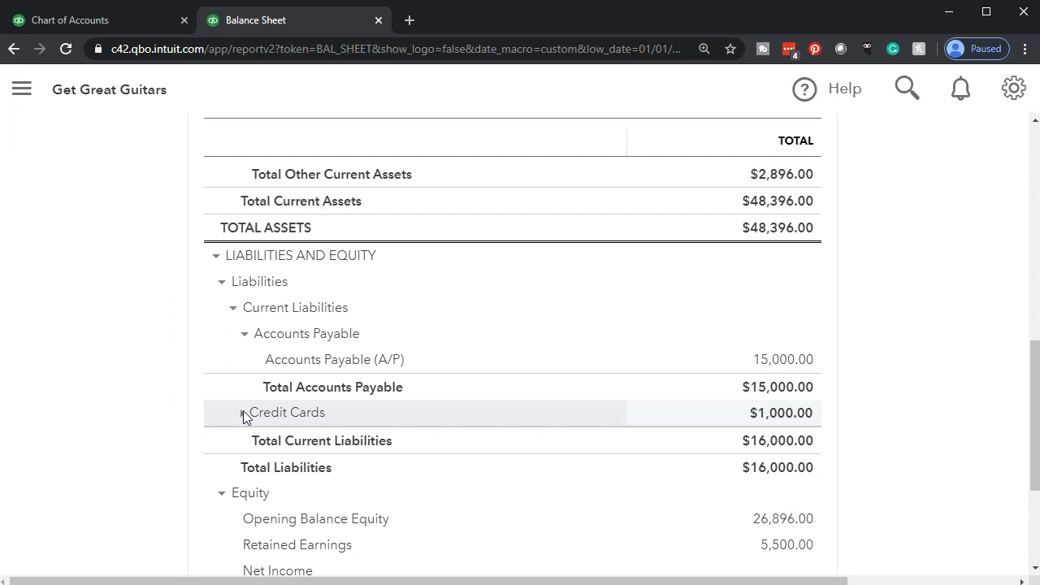
click(244, 413)
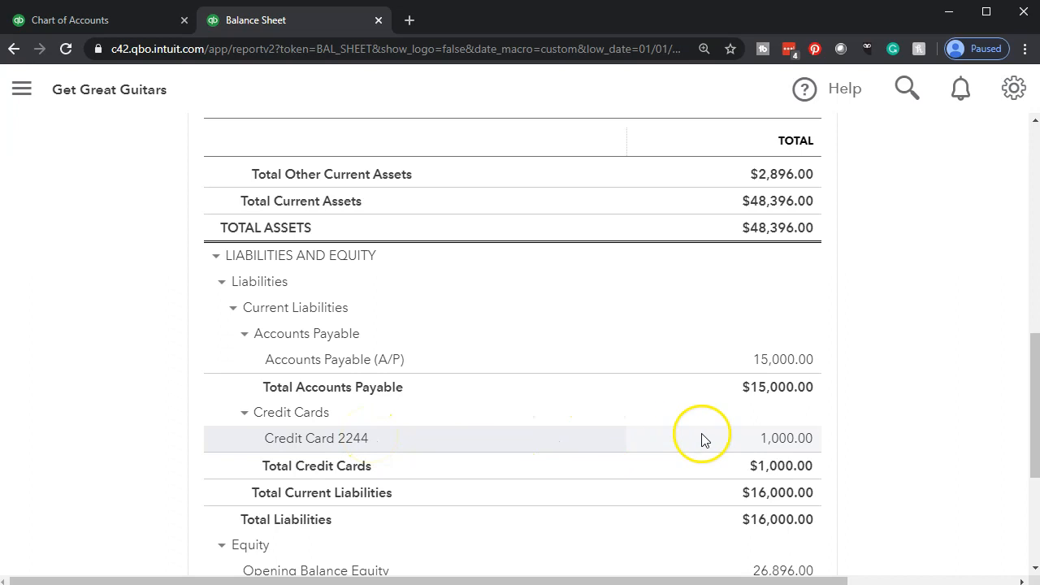
Step: Open the transaction report behind the credit card balance and rerun it with a start date of 01/01/2019
click(764, 438)
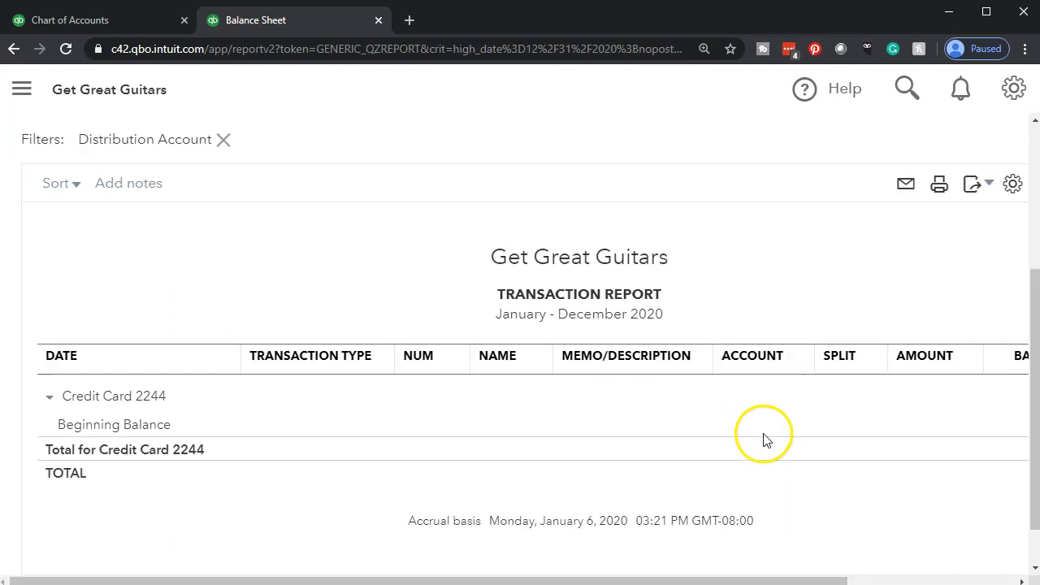
scroll(503, 439, up, 3)
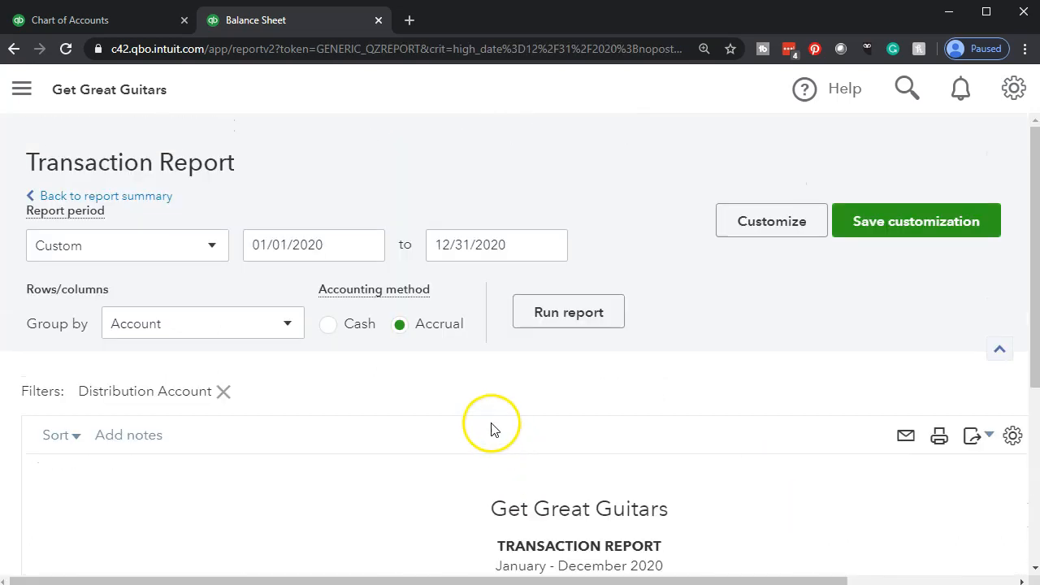
click(341, 247)
click(341, 247)
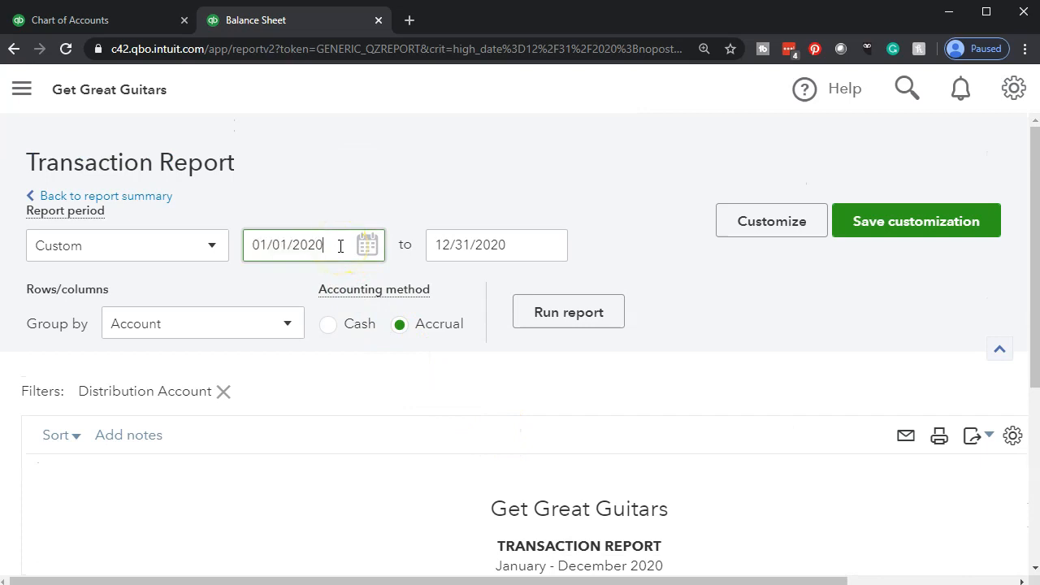
key(BackSpace)
key(BackSpace)
text(19)
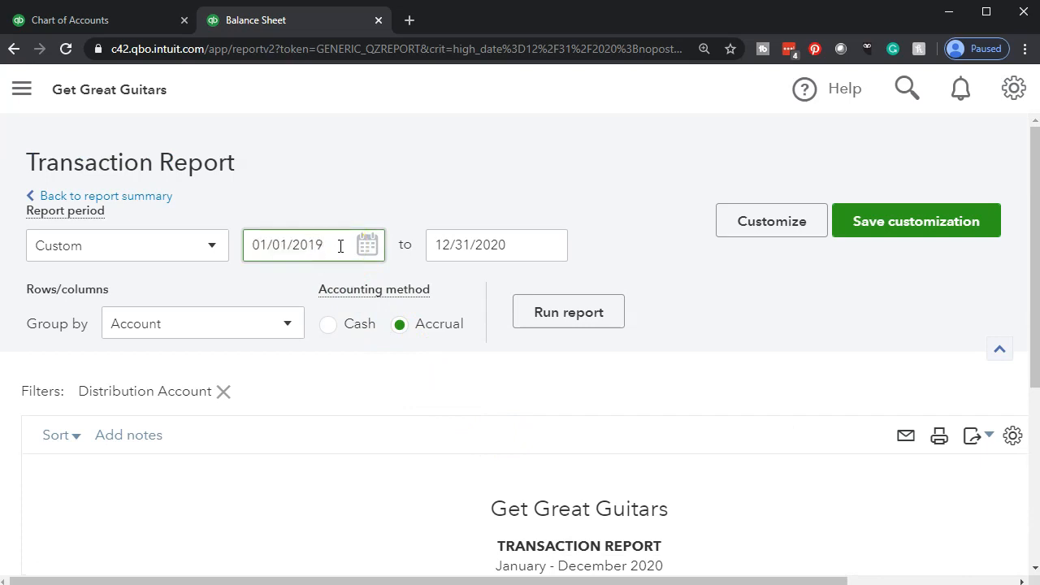
click(532, 310)
Step: Open the 12/31/2019 credit card opening balance transaction and examine its account, payment date and category line
scroll(533, 311, down, 3)
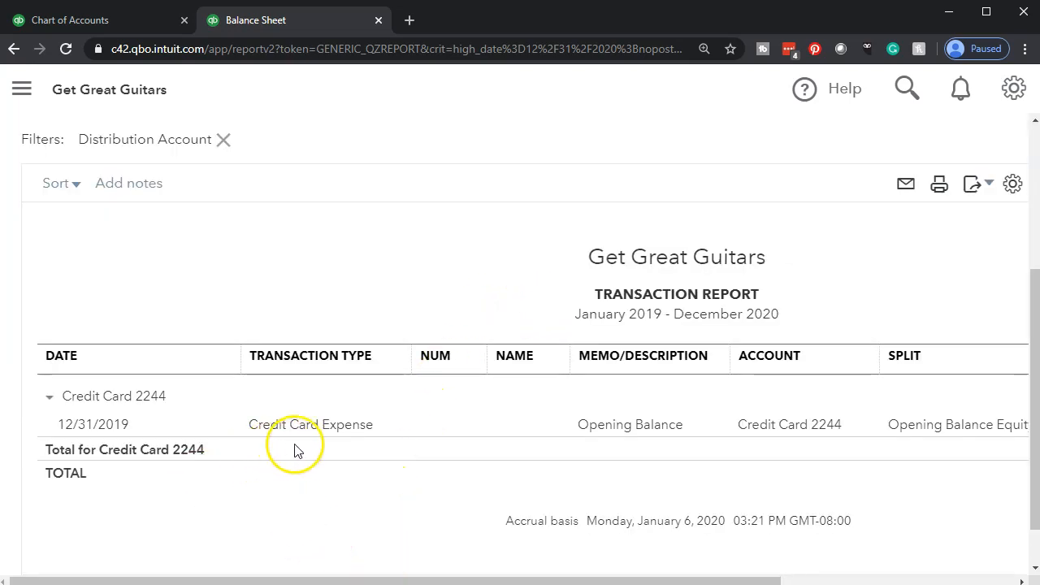
drag(366, 581, 560, 582)
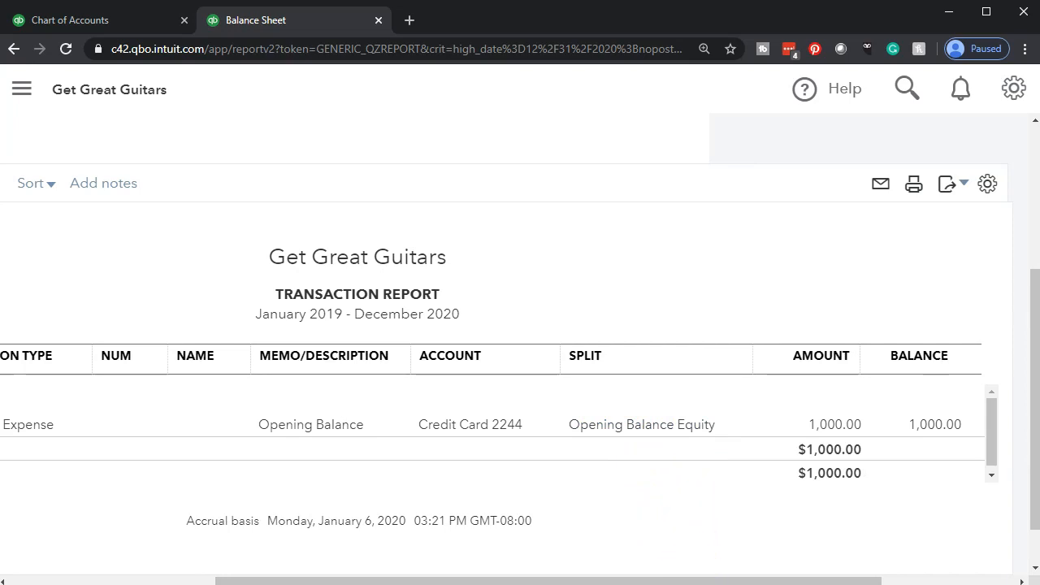
drag(569, 582, 477, 582)
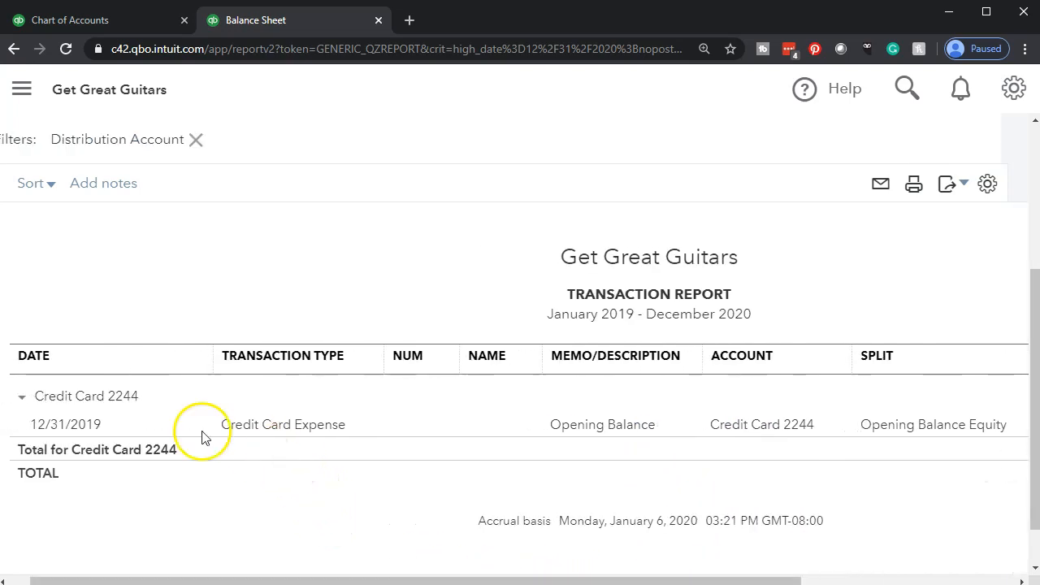
click(259, 433)
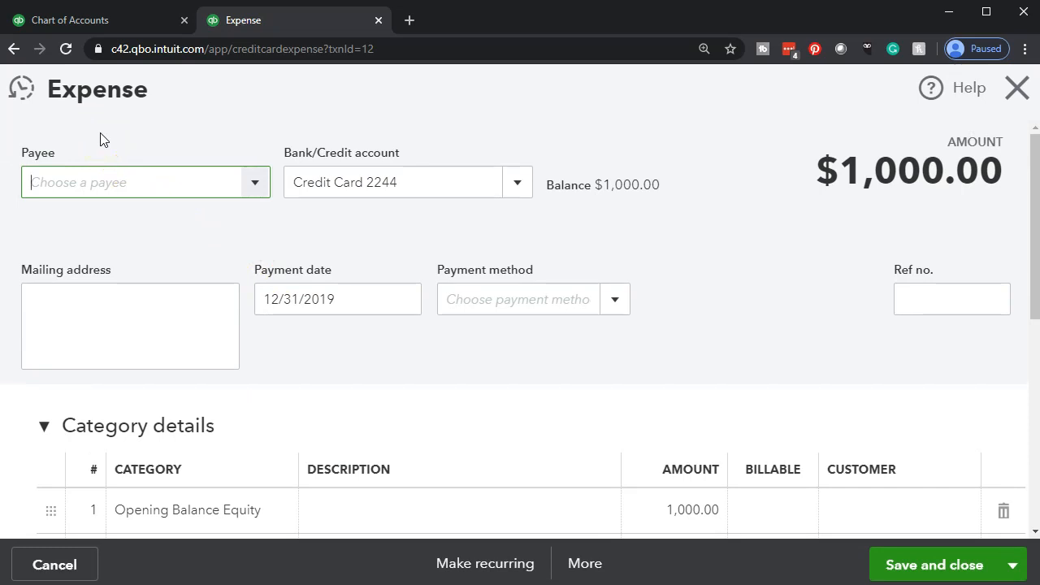
scroll(244, 251, down, 2)
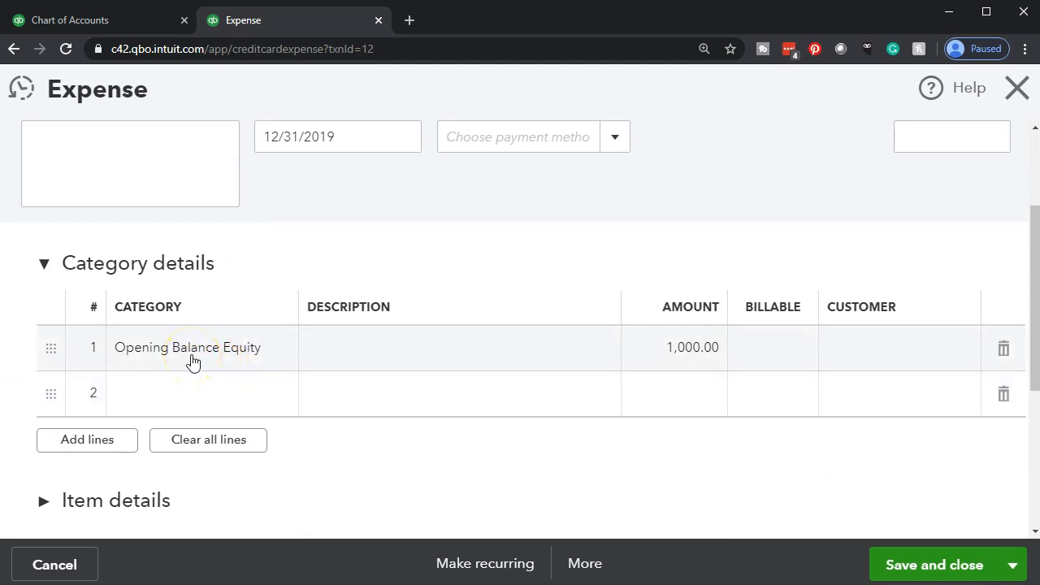
scroll(192, 361, up, 2)
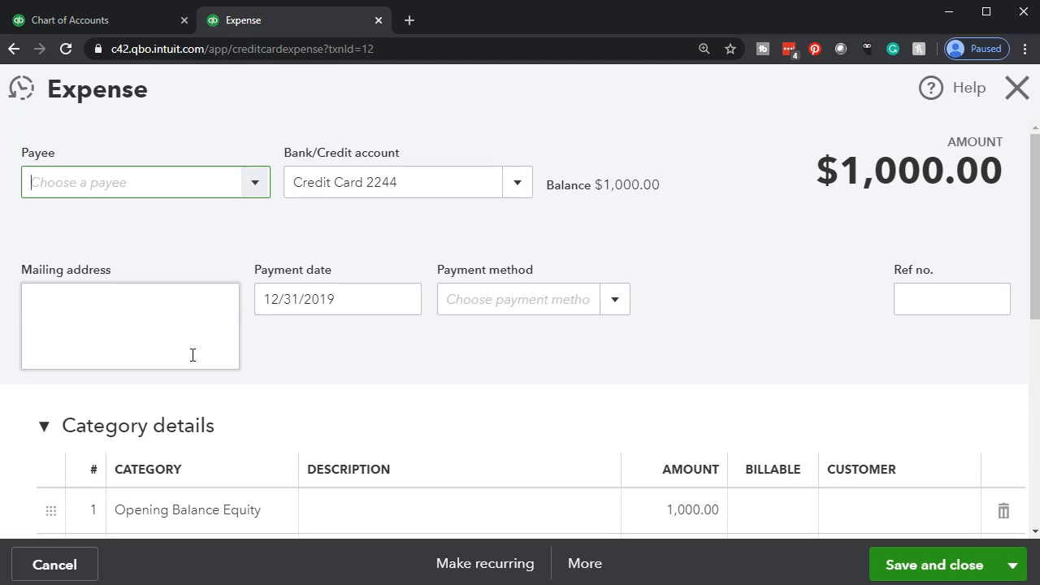
click(237, 360)
click(304, 375)
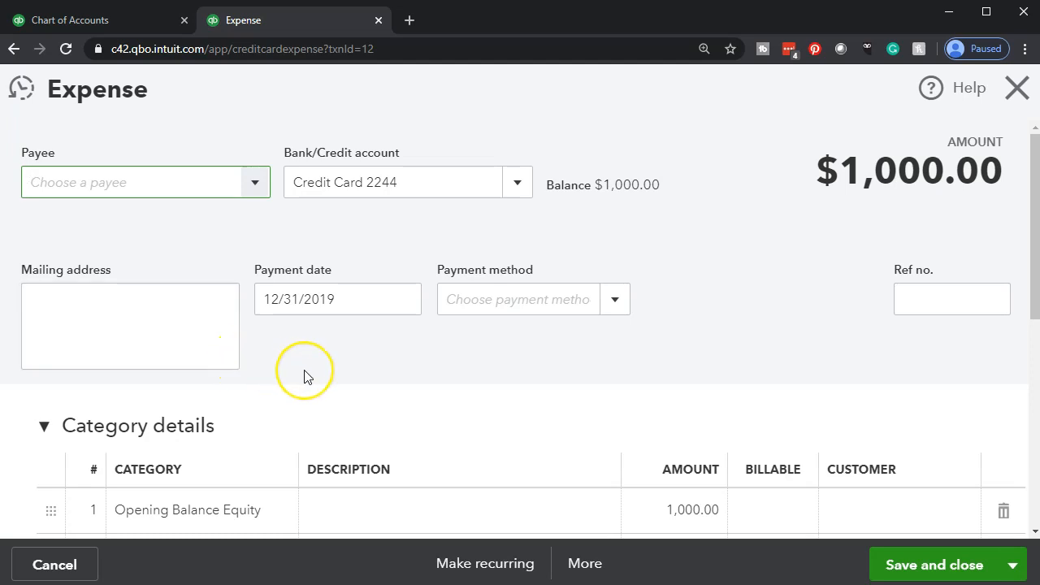
scroll(304, 374, down, 2)
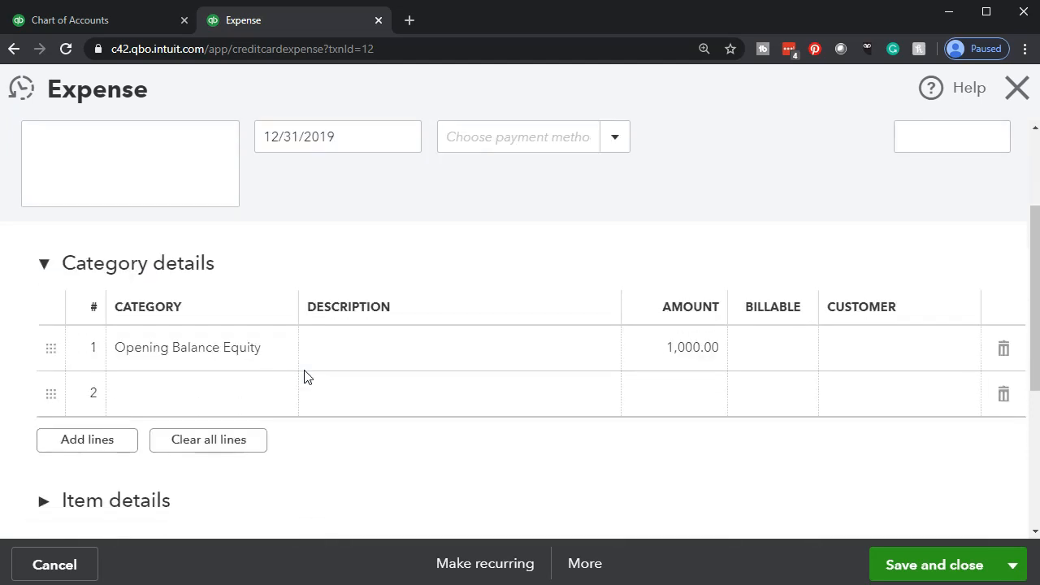
click(282, 373)
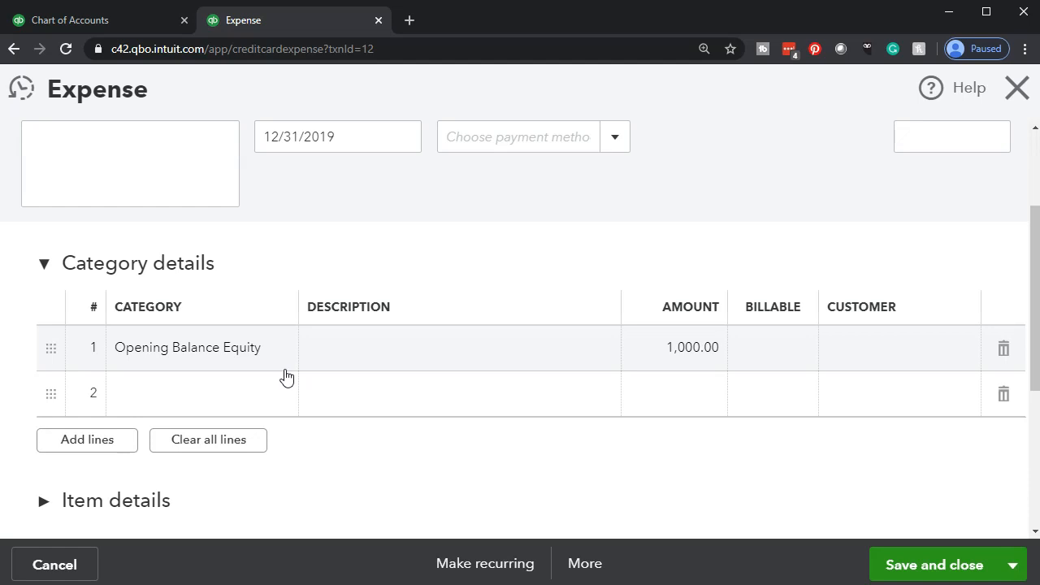
Step: Return from the expense form to the balance sheet and examine its liabilities and equity sections
click(1015, 91)
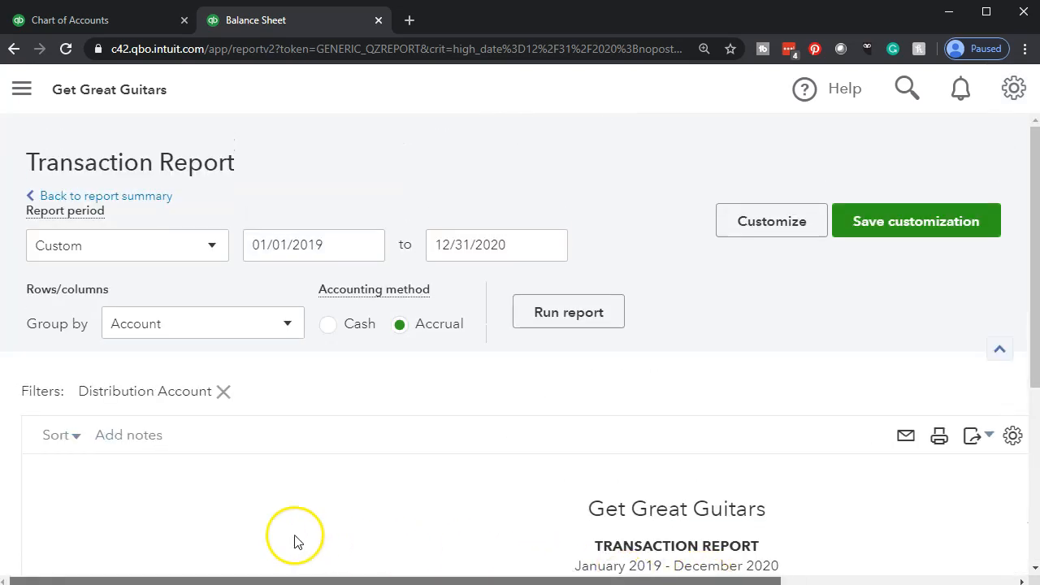
click(151, 204)
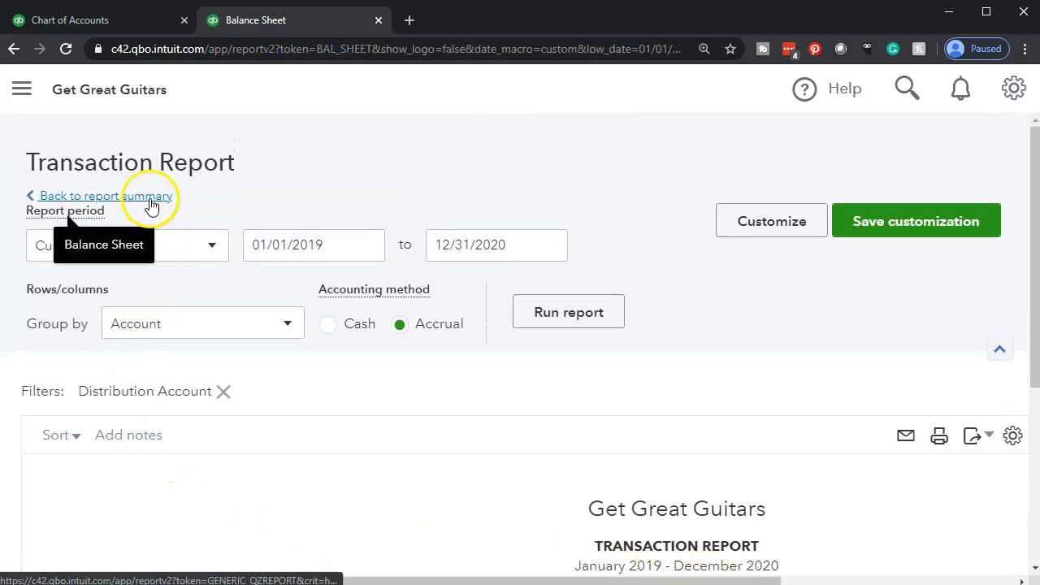
scroll(707, 260, down, 8)
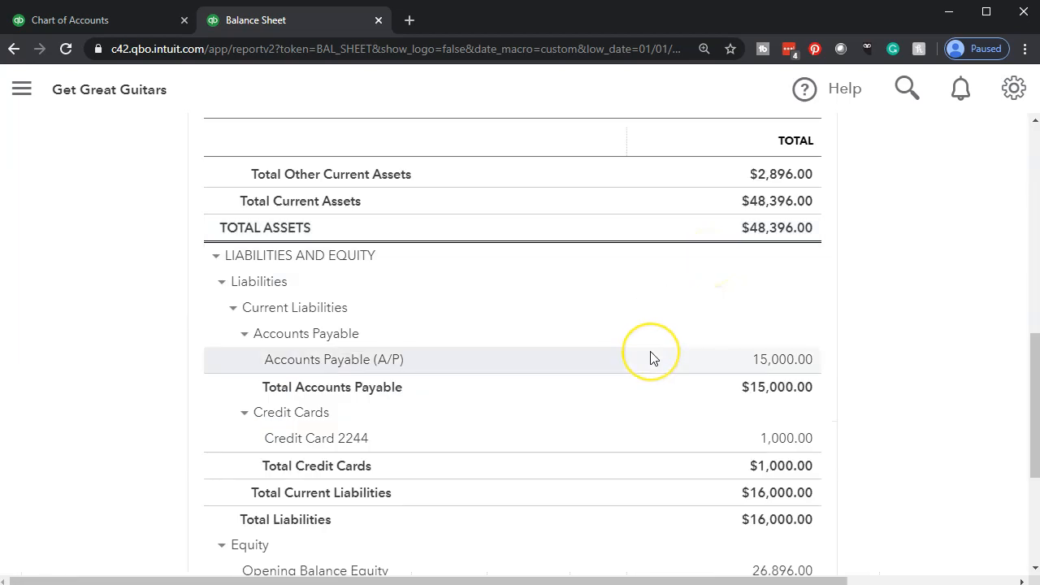
scroll(650, 358, down, 3)
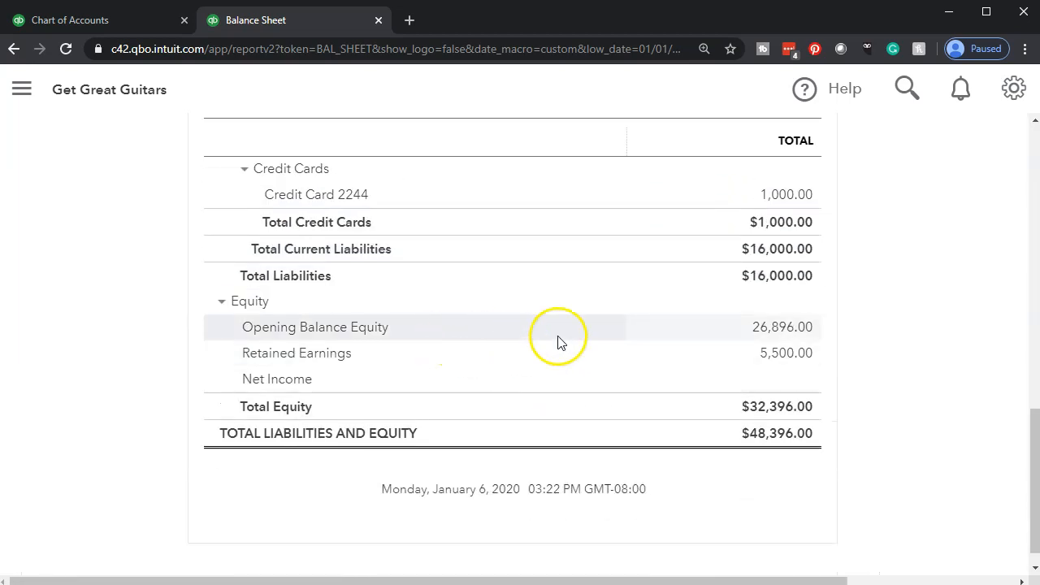
Step: Open the transaction report behind the Opening Balance Equity amount and rerun it with a start date of 01/01/2019
click(772, 329)
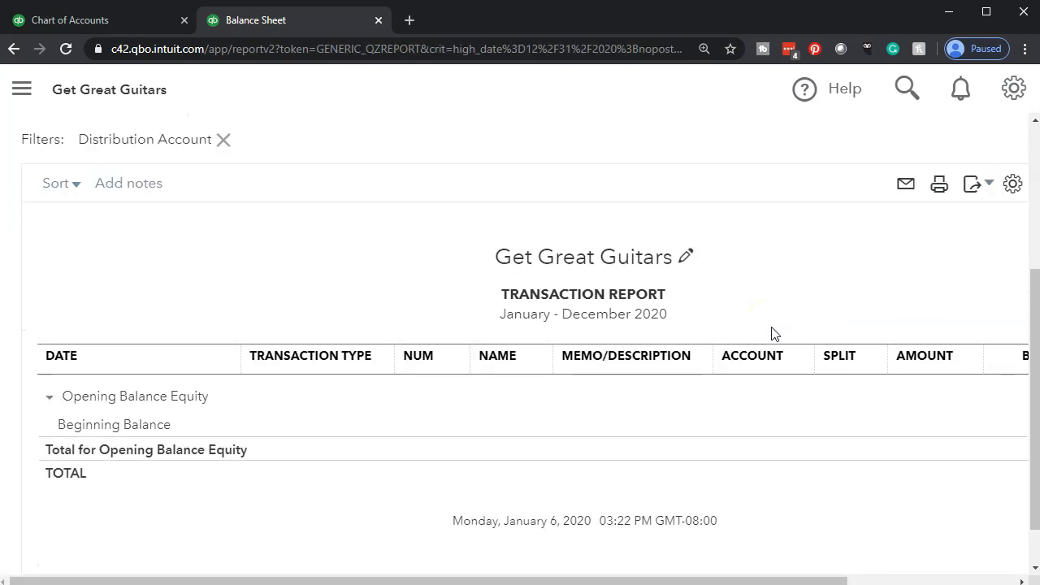
scroll(653, 395, up, 3)
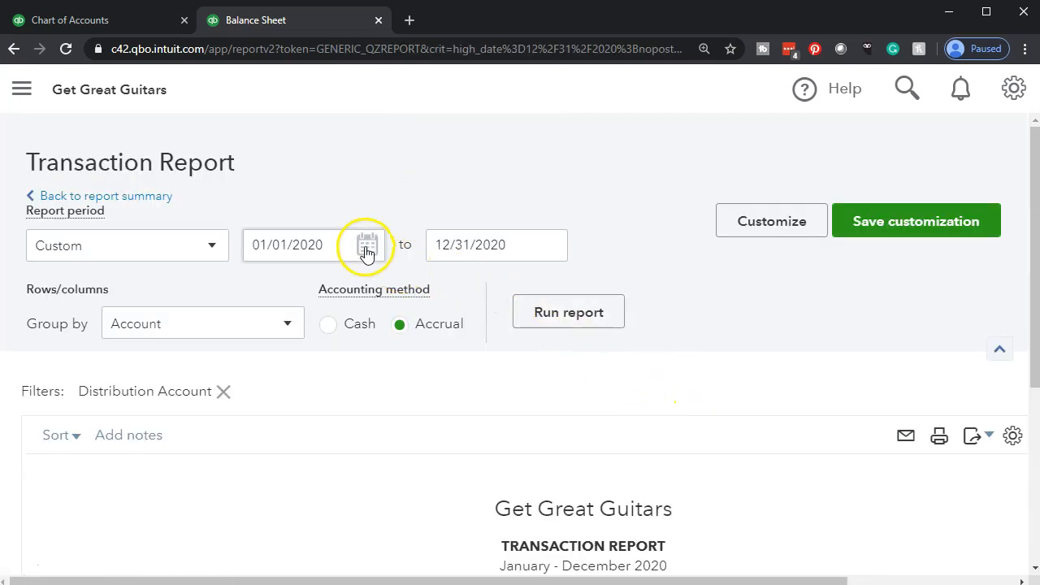
click(344, 242)
click(344, 242)
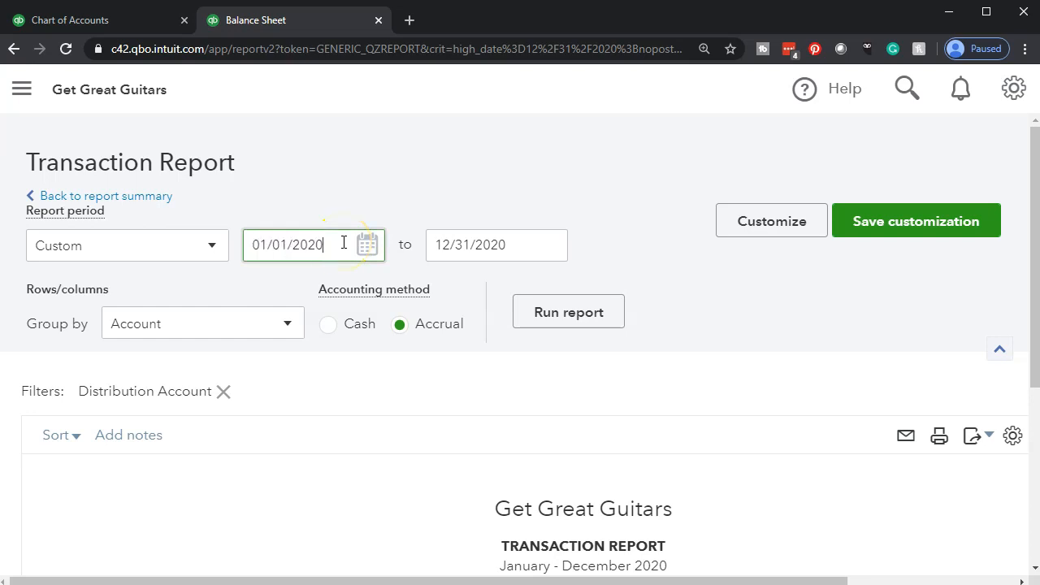
key(BackSpace)
text(19)
click(588, 305)
Step: Examine the Opening Balance Equity transactions, including their types, split accounts, amounts and running balances
scroll(589, 303, down, 3)
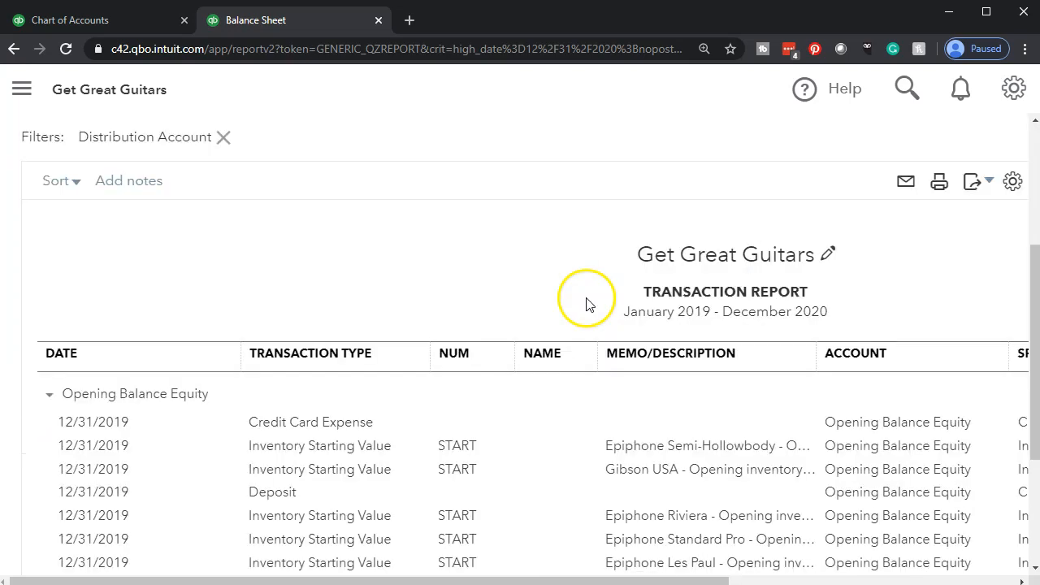
scroll(525, 318, down, 2)
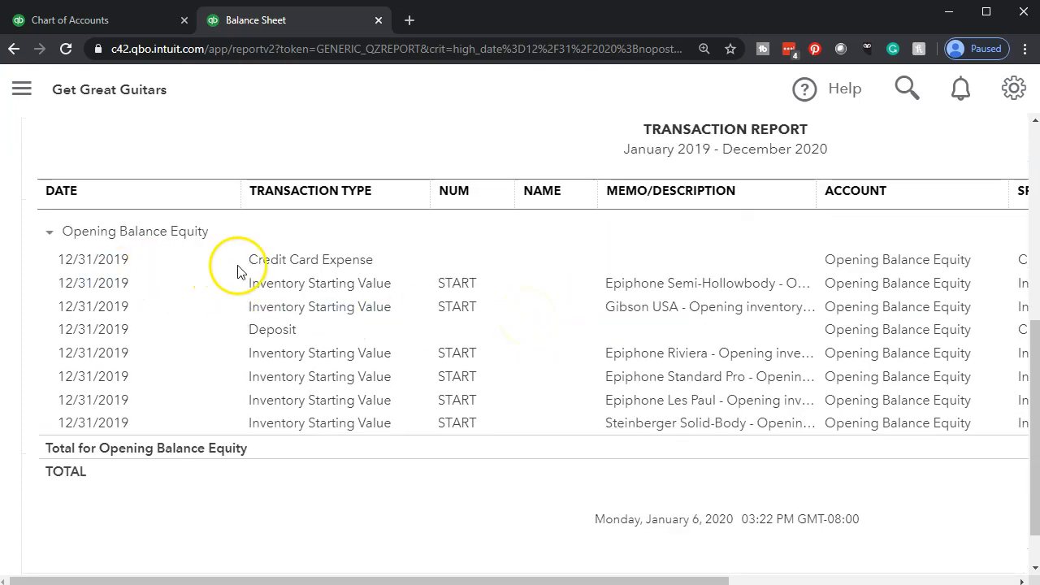
drag(471, 580, 747, 581)
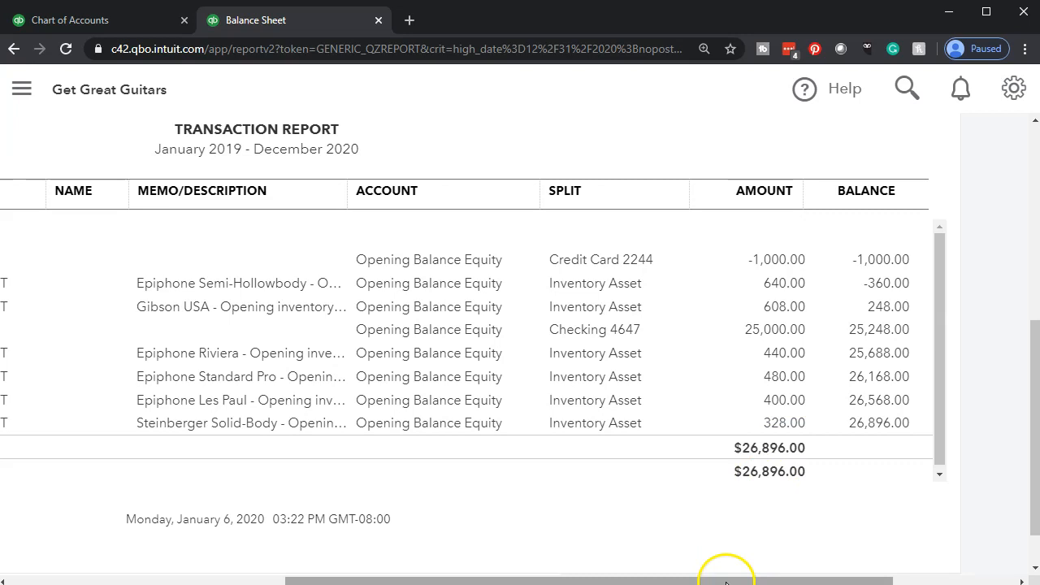
drag(725, 582, 407, 577)
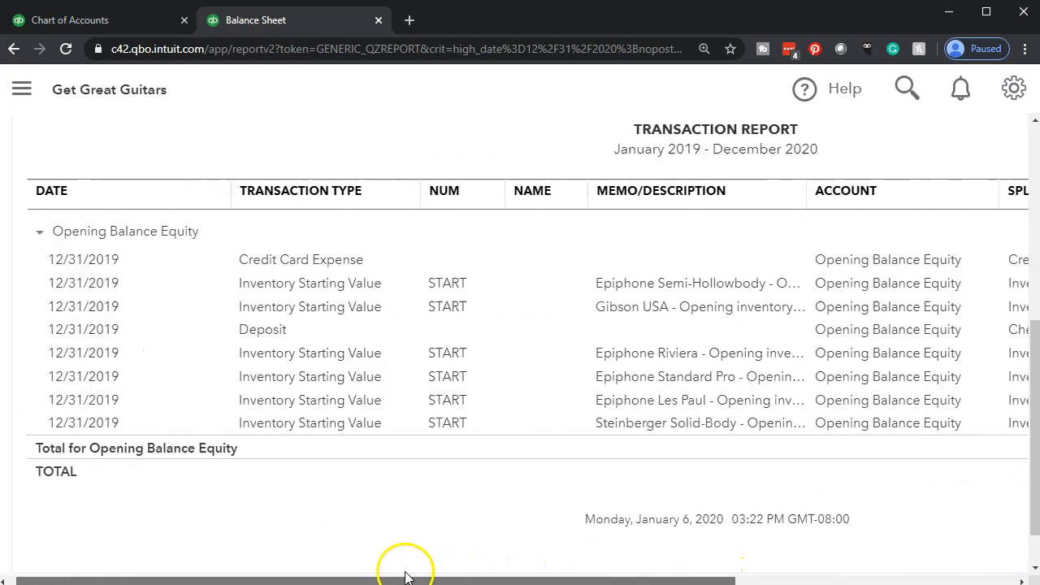
Step: Return to the balance sheet summary and examine its assets, liabilities and equity sections
scroll(135, 428, up, 6)
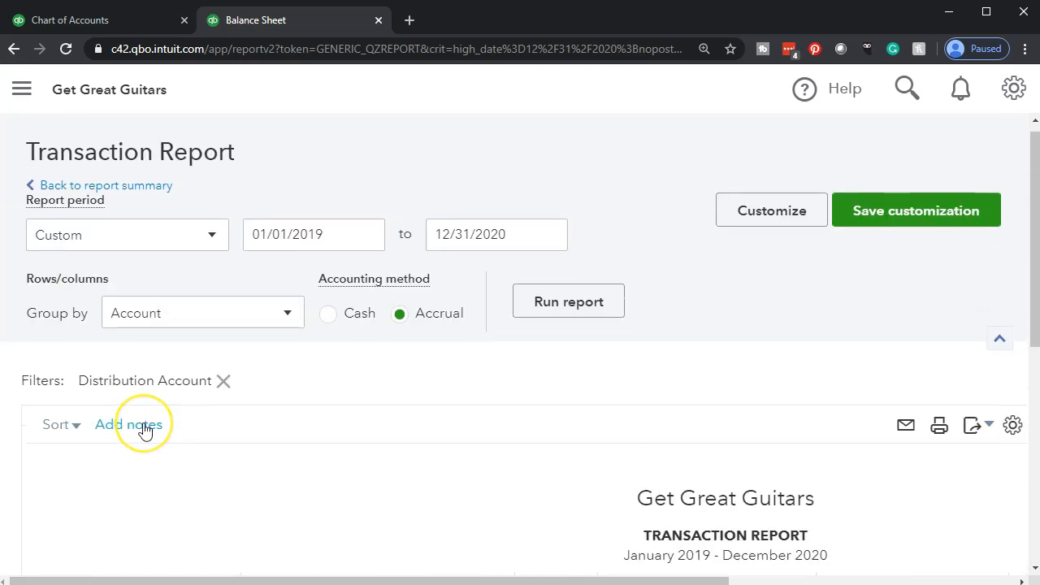
click(130, 195)
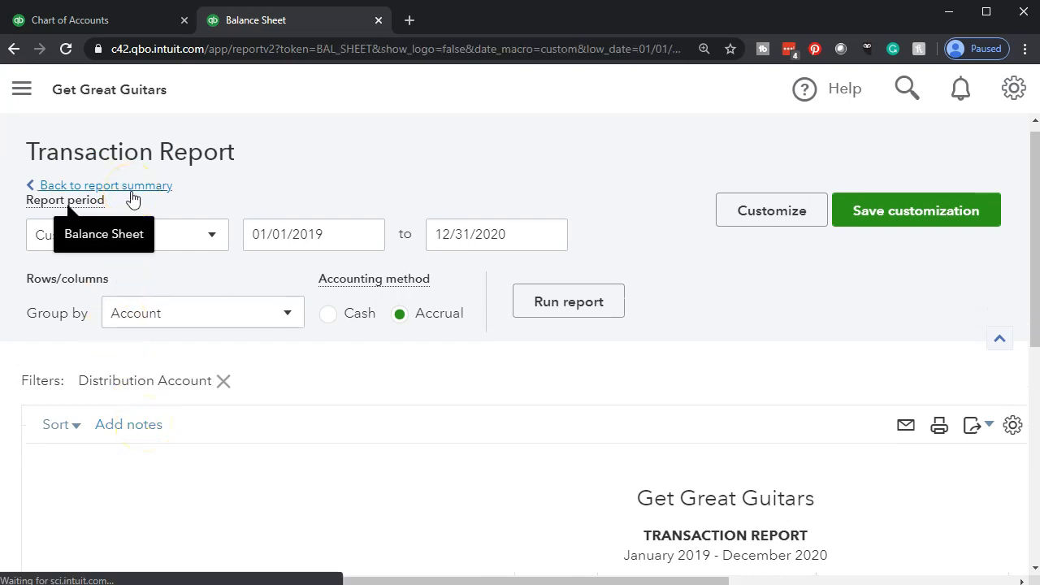
scroll(232, 262, down, 10)
scroll(320, 353, up, 5)
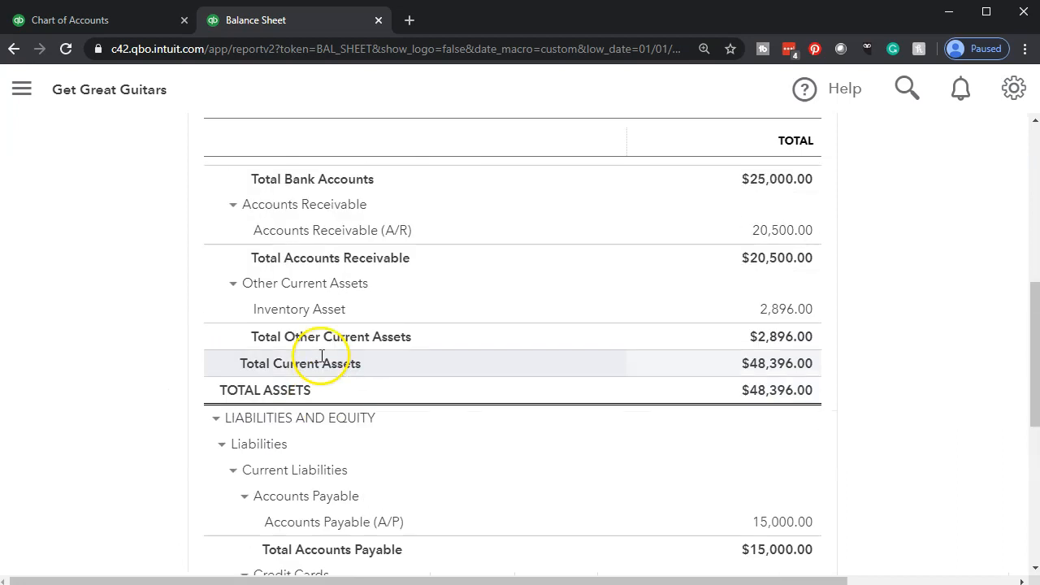
scroll(321, 355, up, 3)
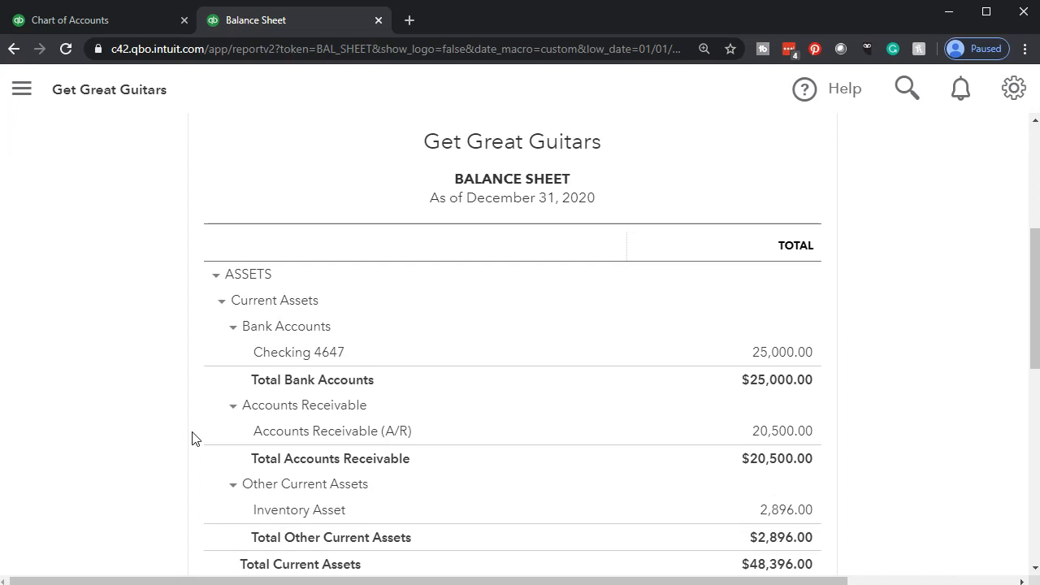
scroll(192, 439, down, 6)
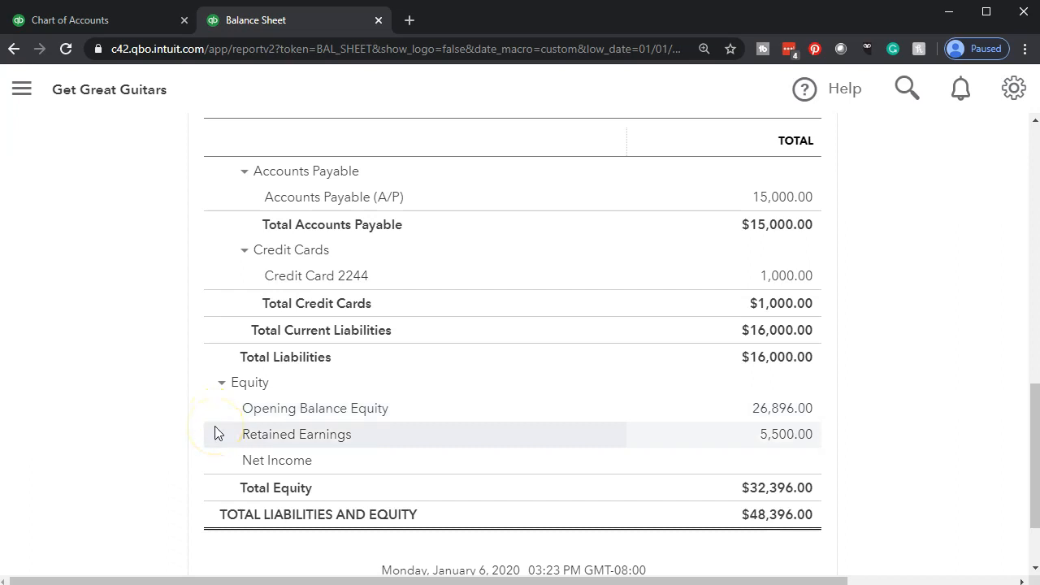
Step: Collapse the Equity group on the balance sheet and expand it again
click(218, 386)
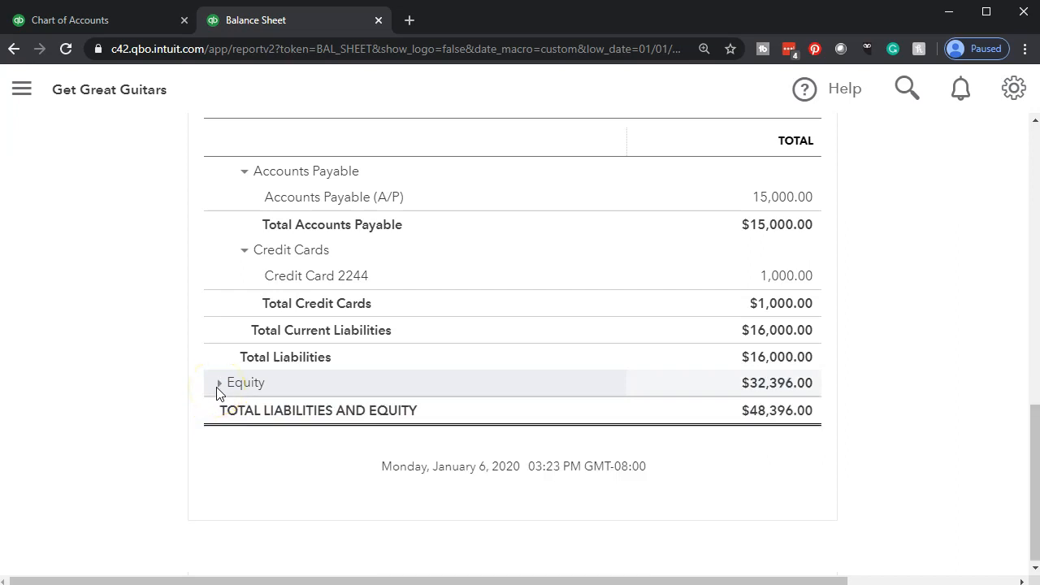
click(219, 384)
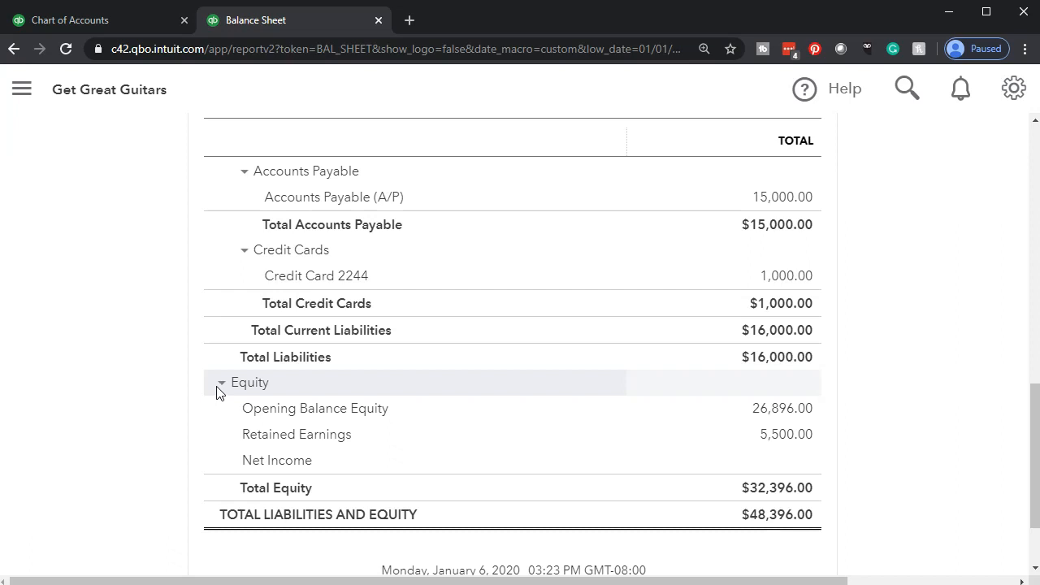
click(217, 417)
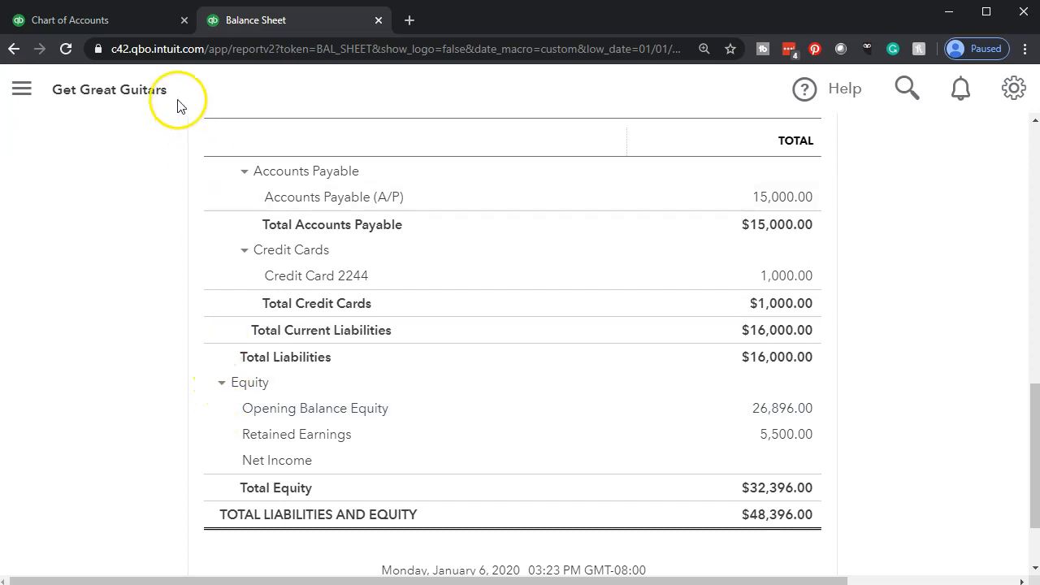
Step: Zoom the page out two levels from the Chart of Accounts and switch back to the balance sheet
click(117, 24)
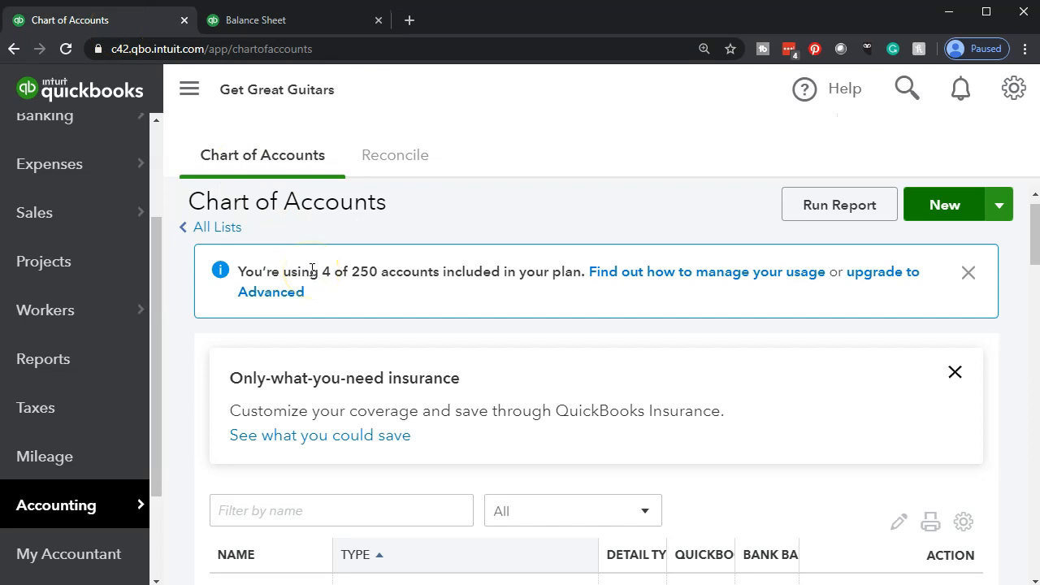
key(ctrl+minus)
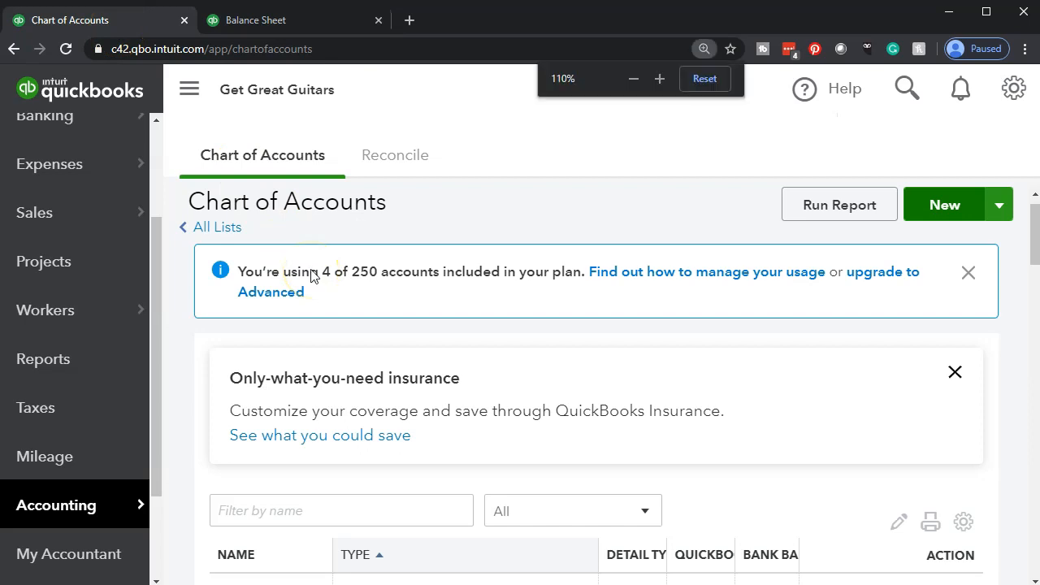
key(ctrl+minus)
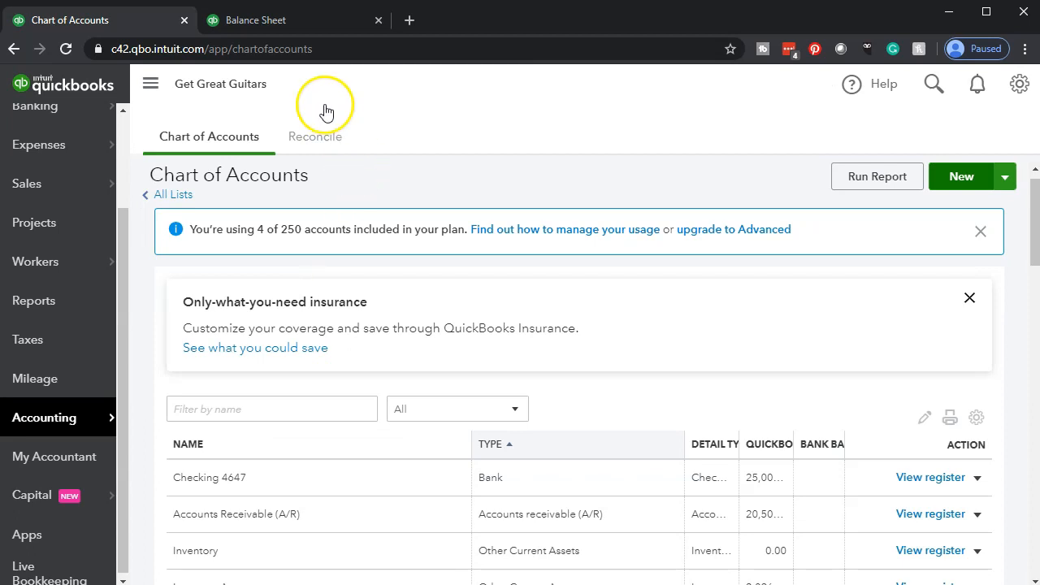
click(313, 21)
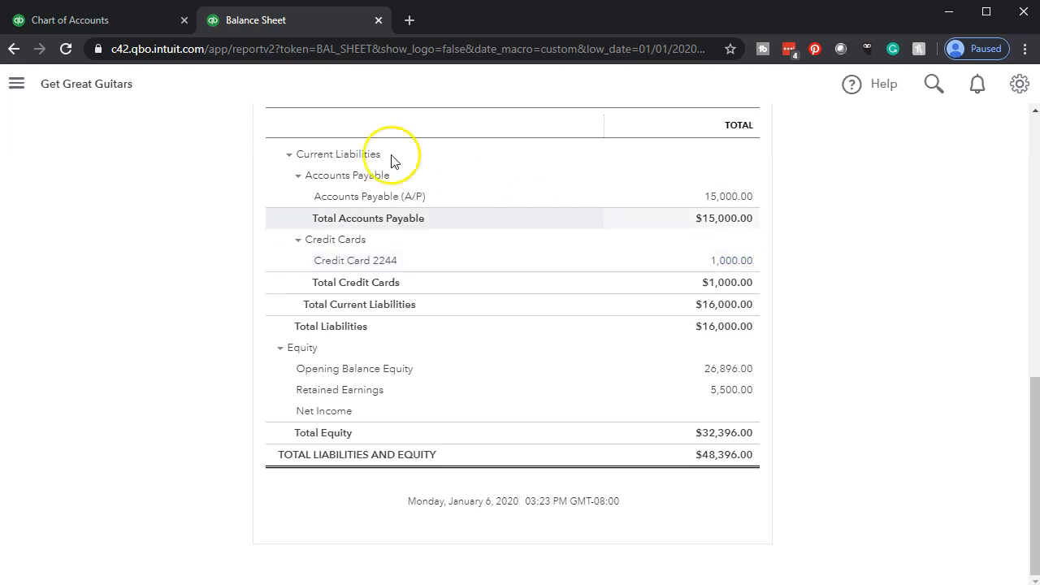
Step: Locate the credit card account in the Chart of Accounts and open its register
click(133, 23)
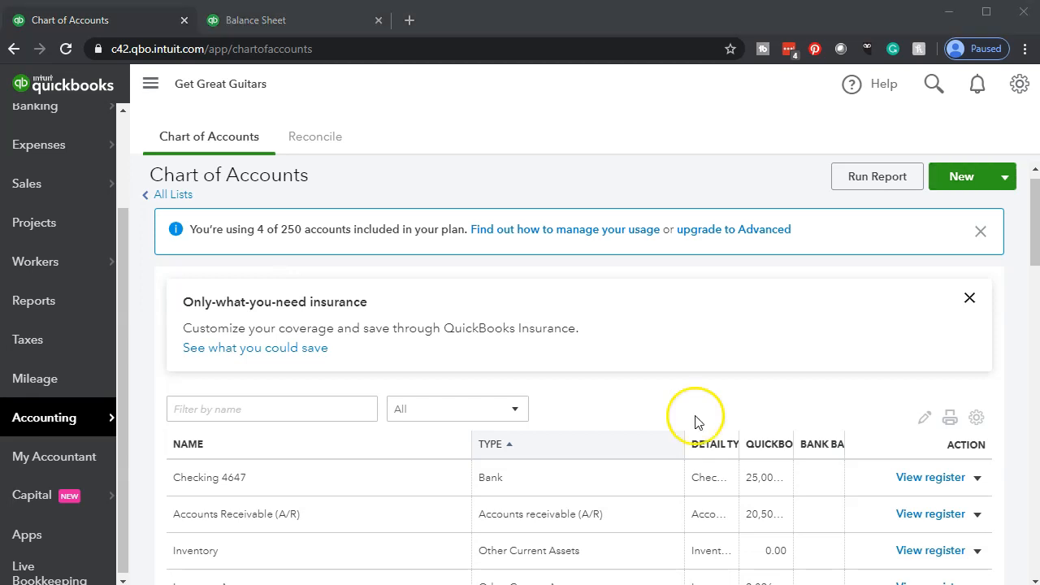
scroll(695, 421, down, 3)
scroll(695, 421, down, 1)
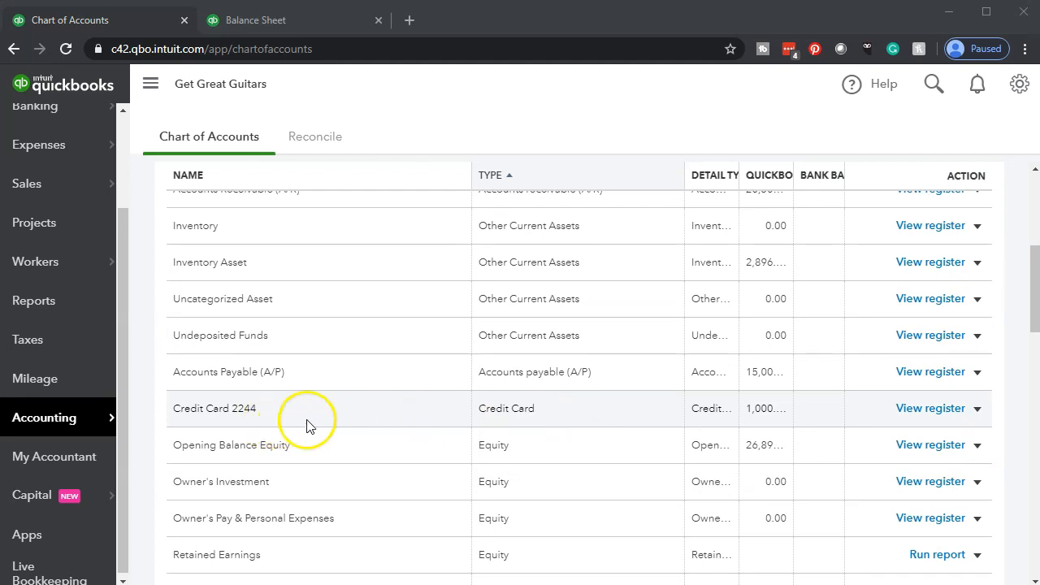
scroll(943, 415, up, 4)
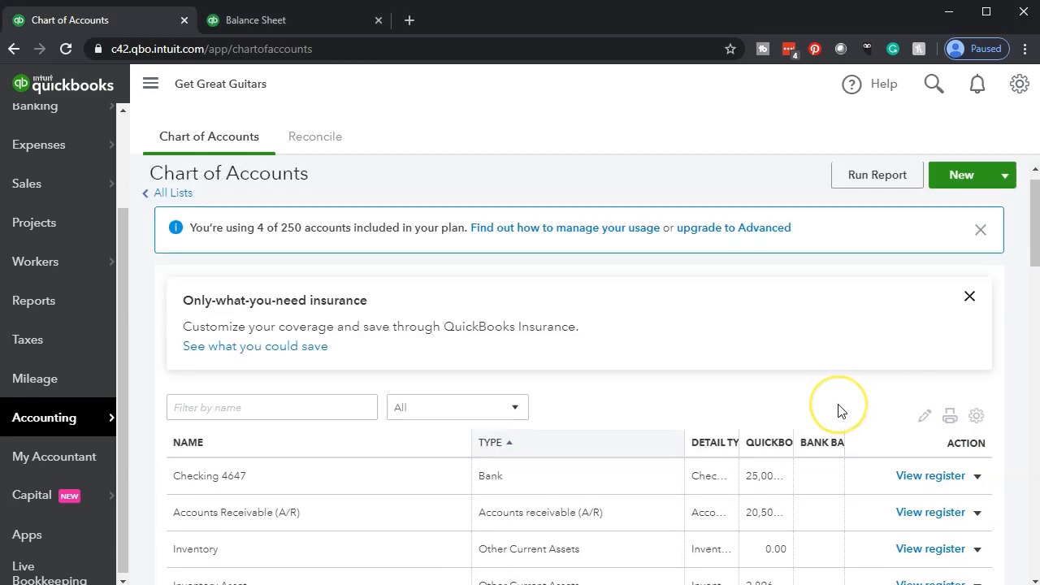
scroll(840, 413, down, 1)
scroll(840, 410, down, 2)
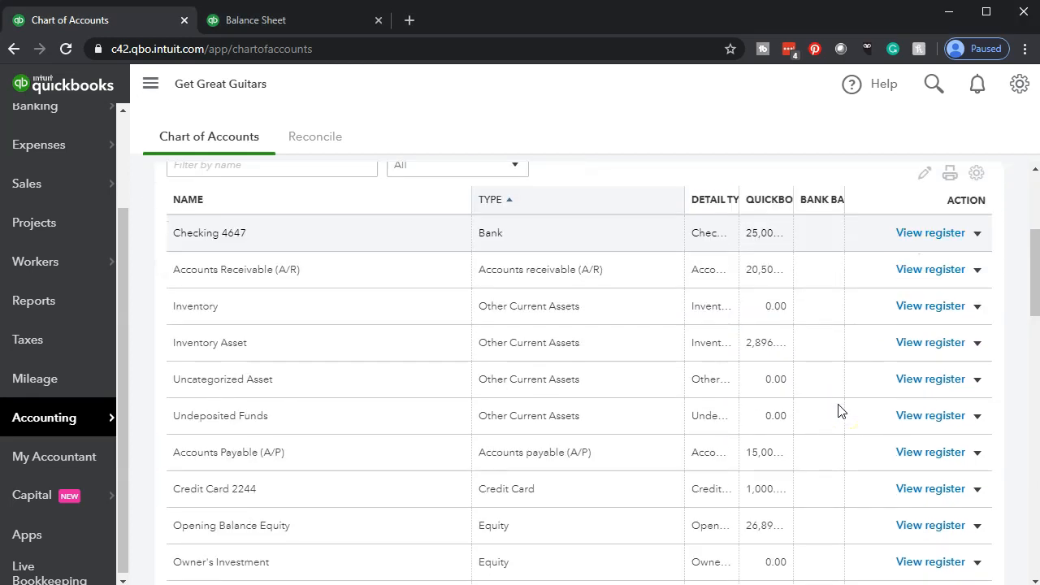
click(914, 492)
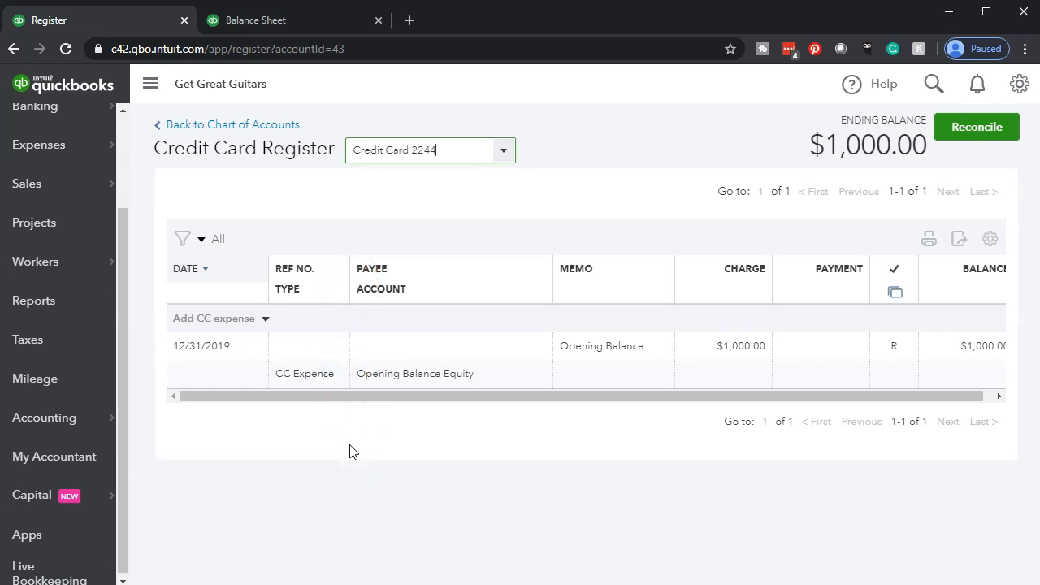
Step: Examine the 12/31/2019 opening balance entry in the credit card register, including its charge and payment columns
click(590, 423)
mouse_move(593, 394)
mouse_down()
mouse_move(633, 399)
mouse_move(581, 399)
mouse_up()
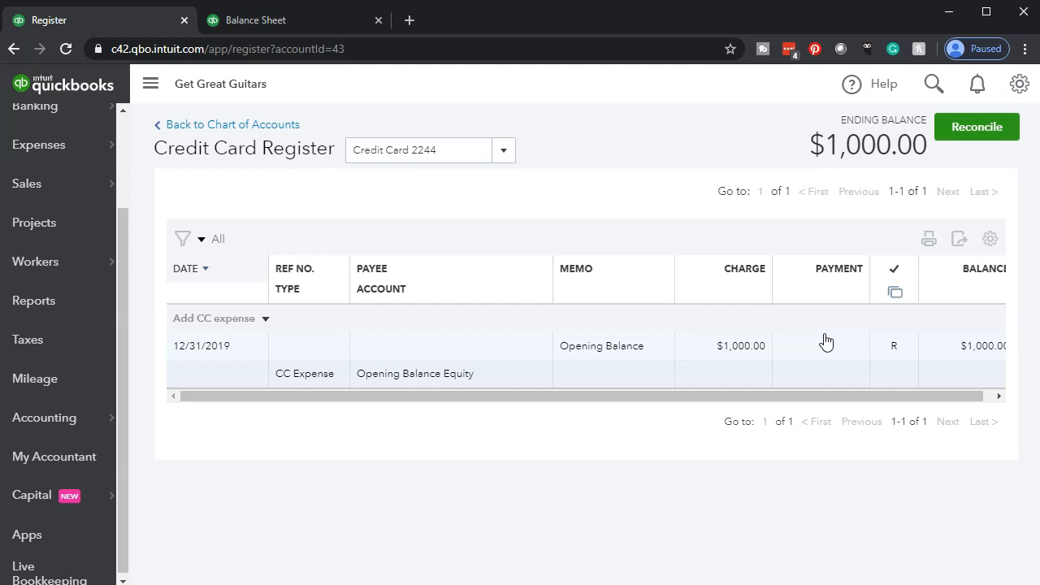
click(824, 340)
click(416, 244)
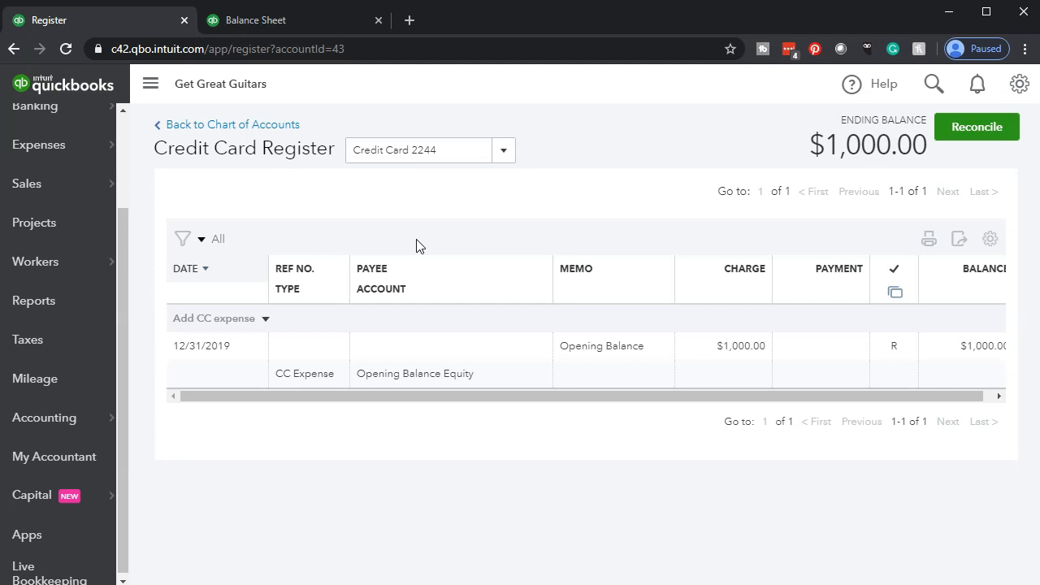
click(385, 396)
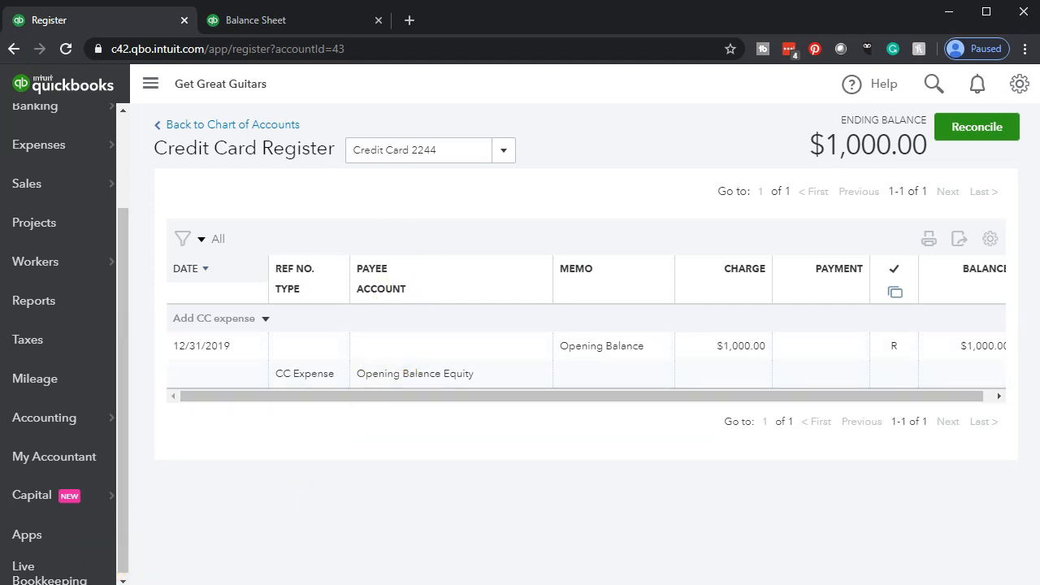